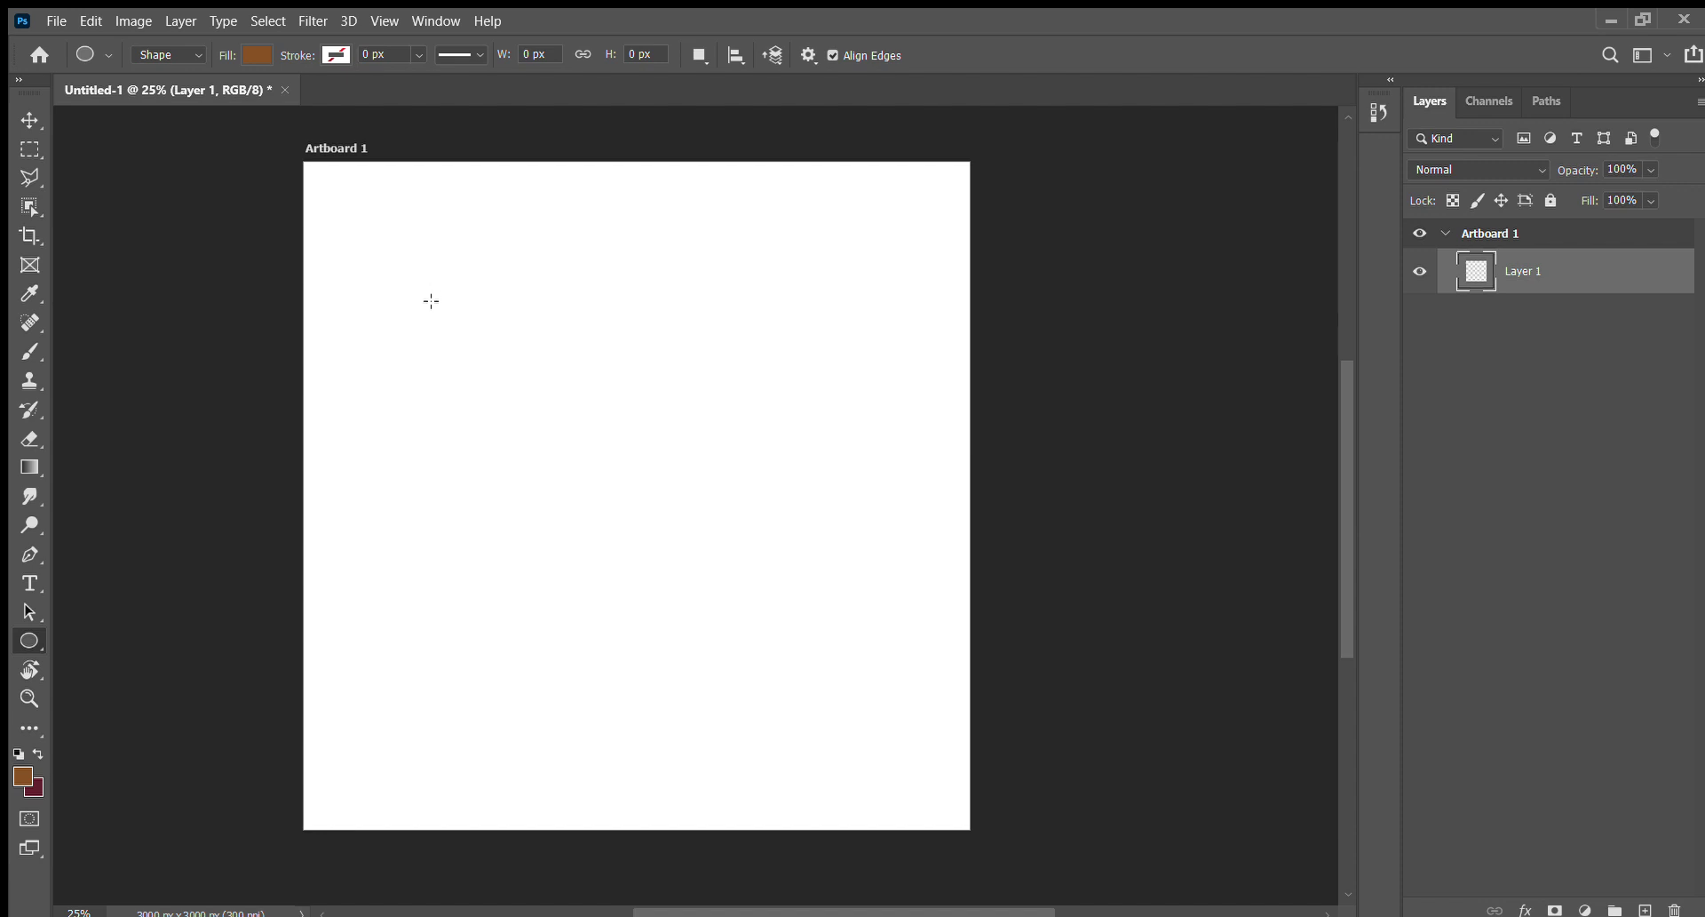
# - Sample a light brown and draw a filled circle about 1674 px across near the middle of the artboard
pyautogui.moveTo(431, 301); pyautogui.dragTo(559, 429)
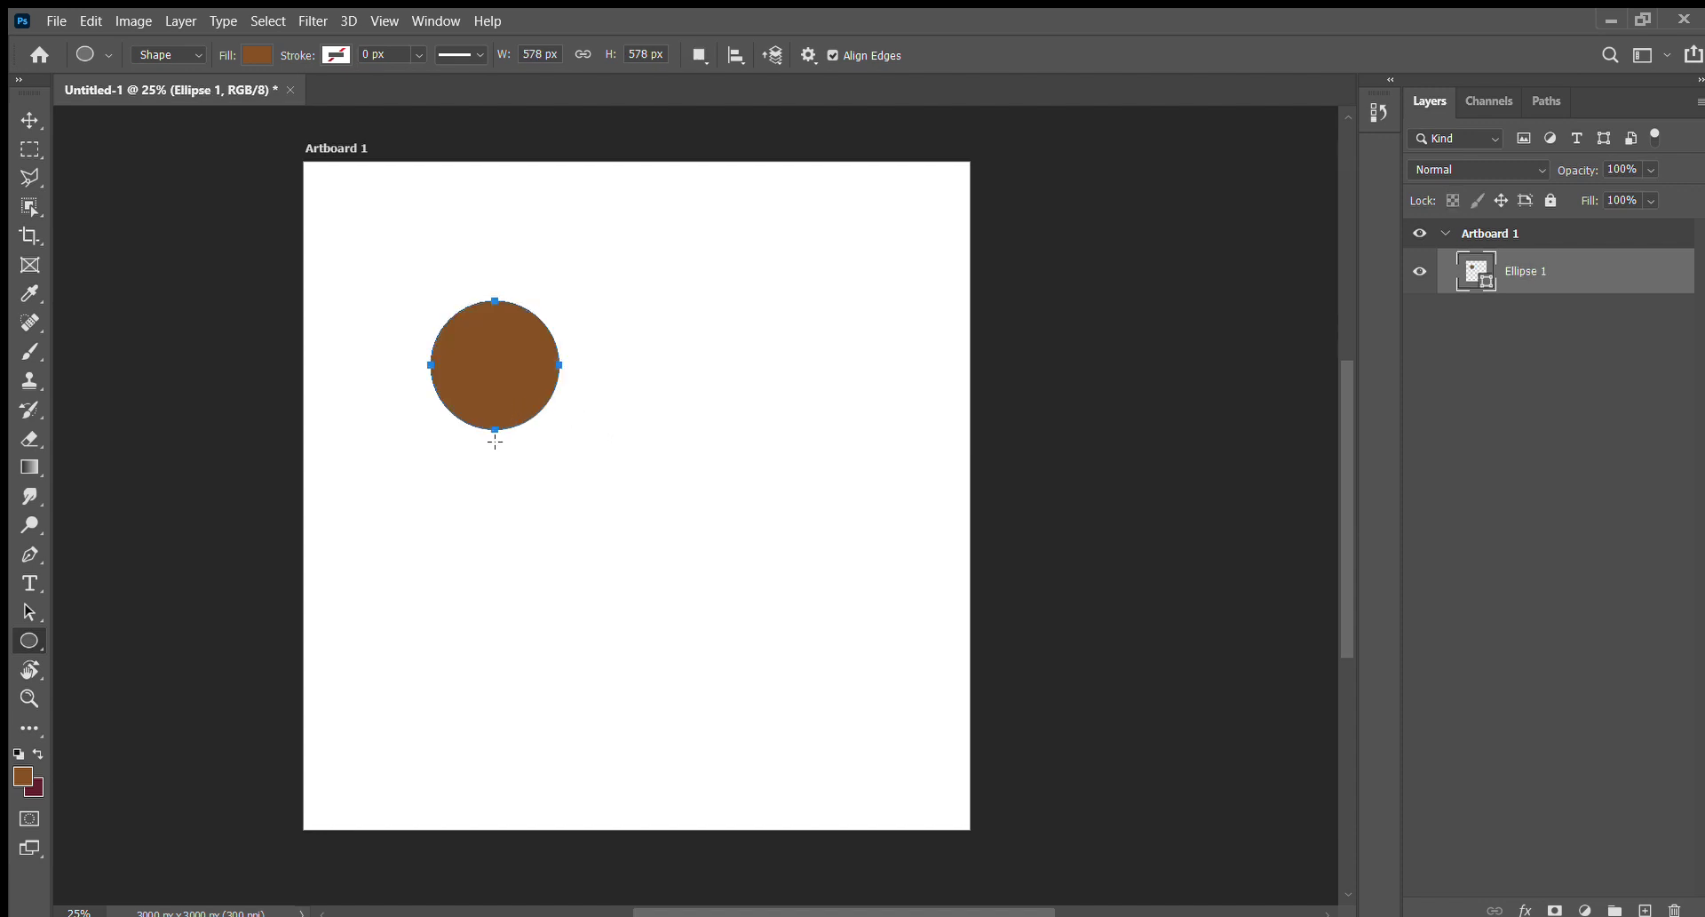
pyautogui.hotkey('ctrl', 'z')
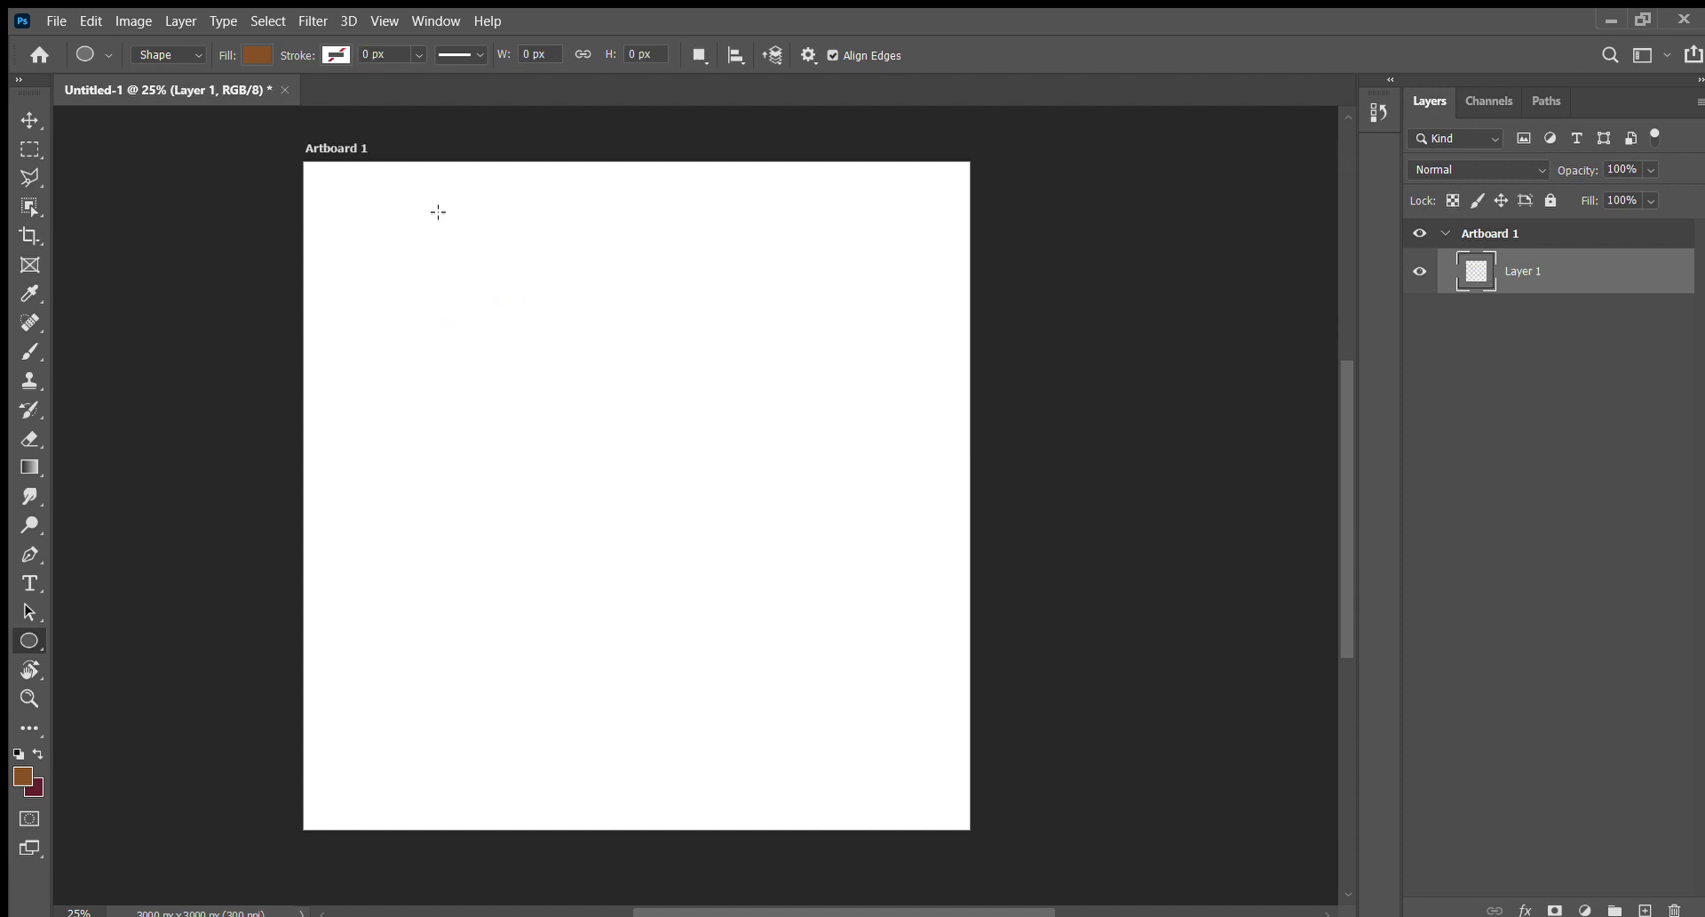
pyautogui.press('i')
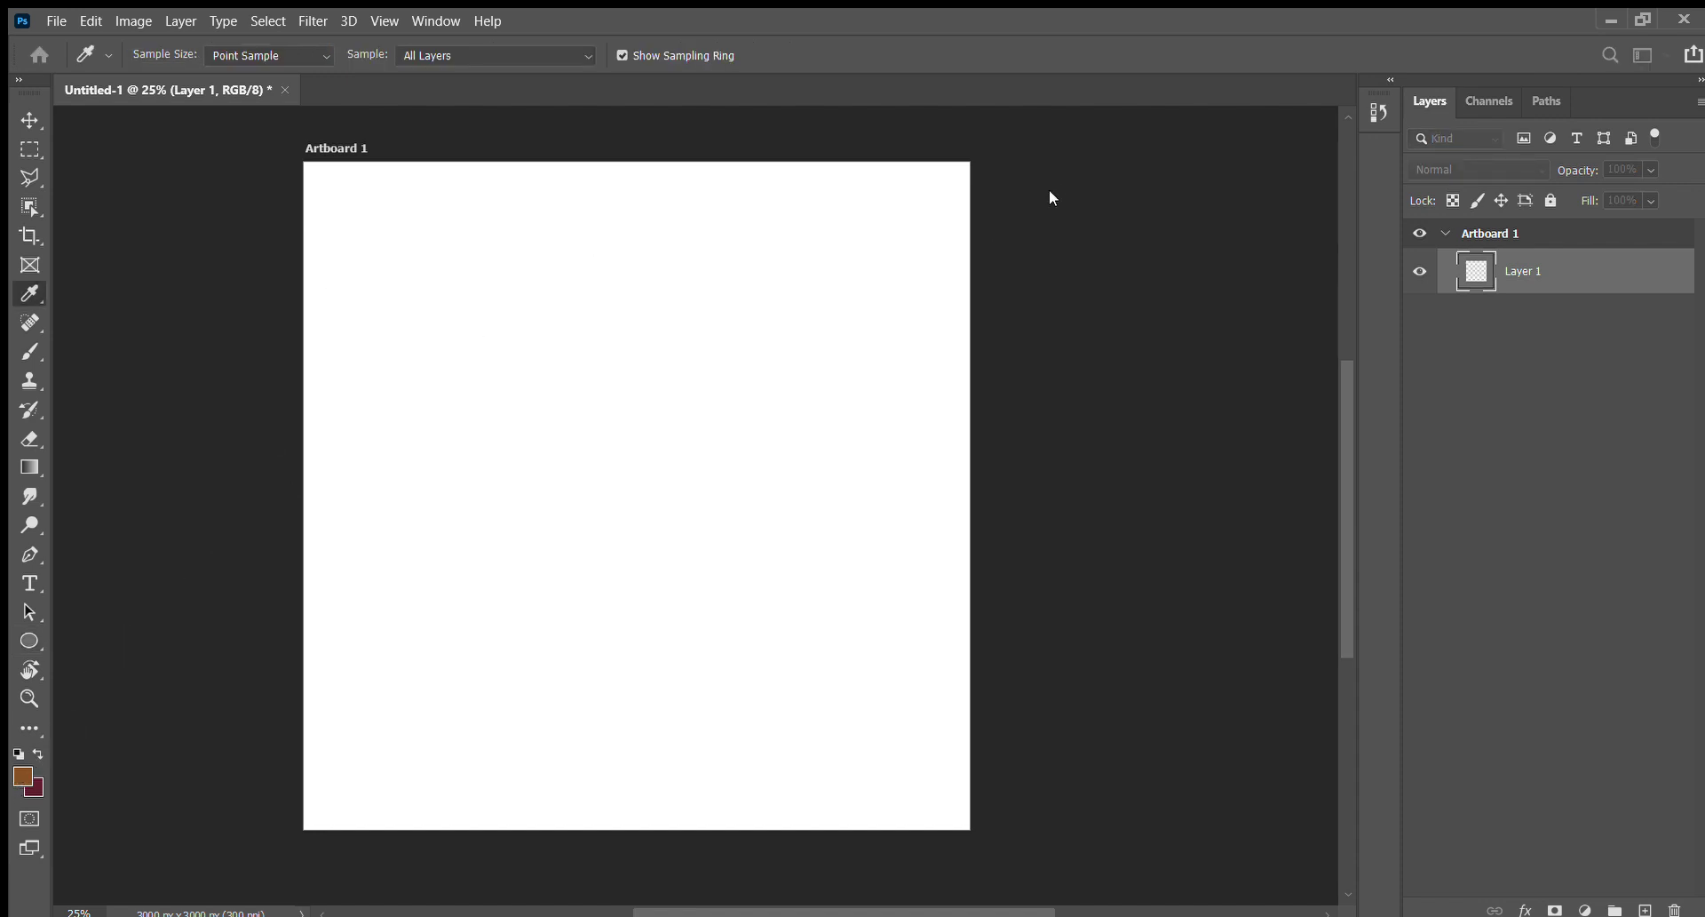
pyautogui.press('u')
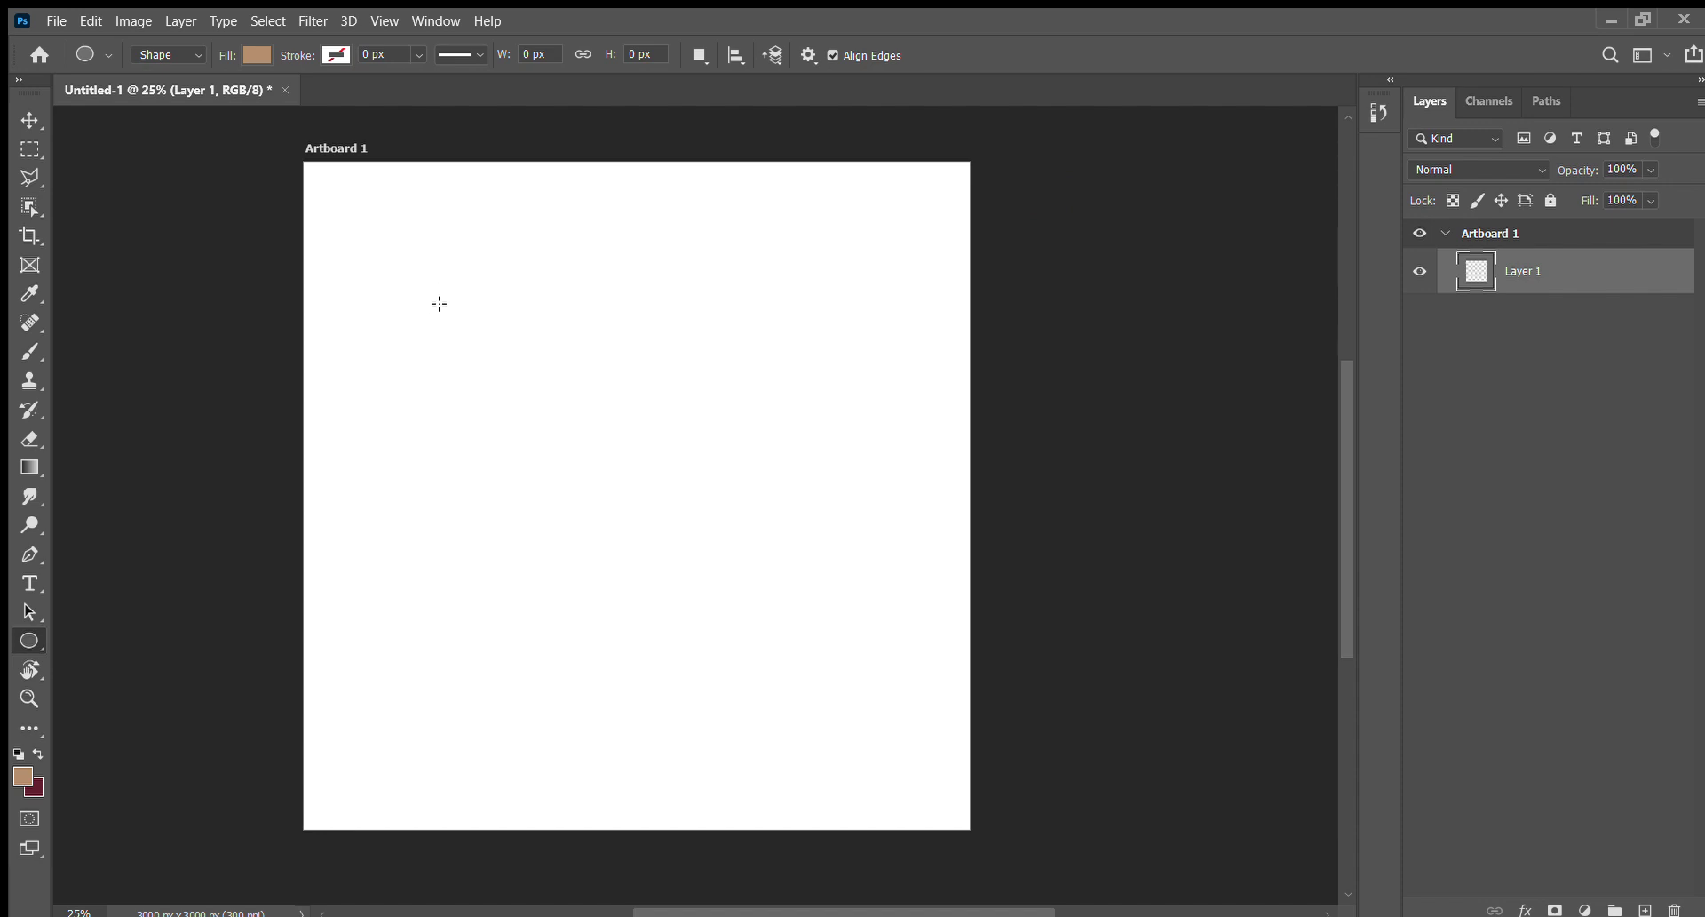
pyautogui.moveTo(438, 304); pyautogui.dragTo(810, 675)
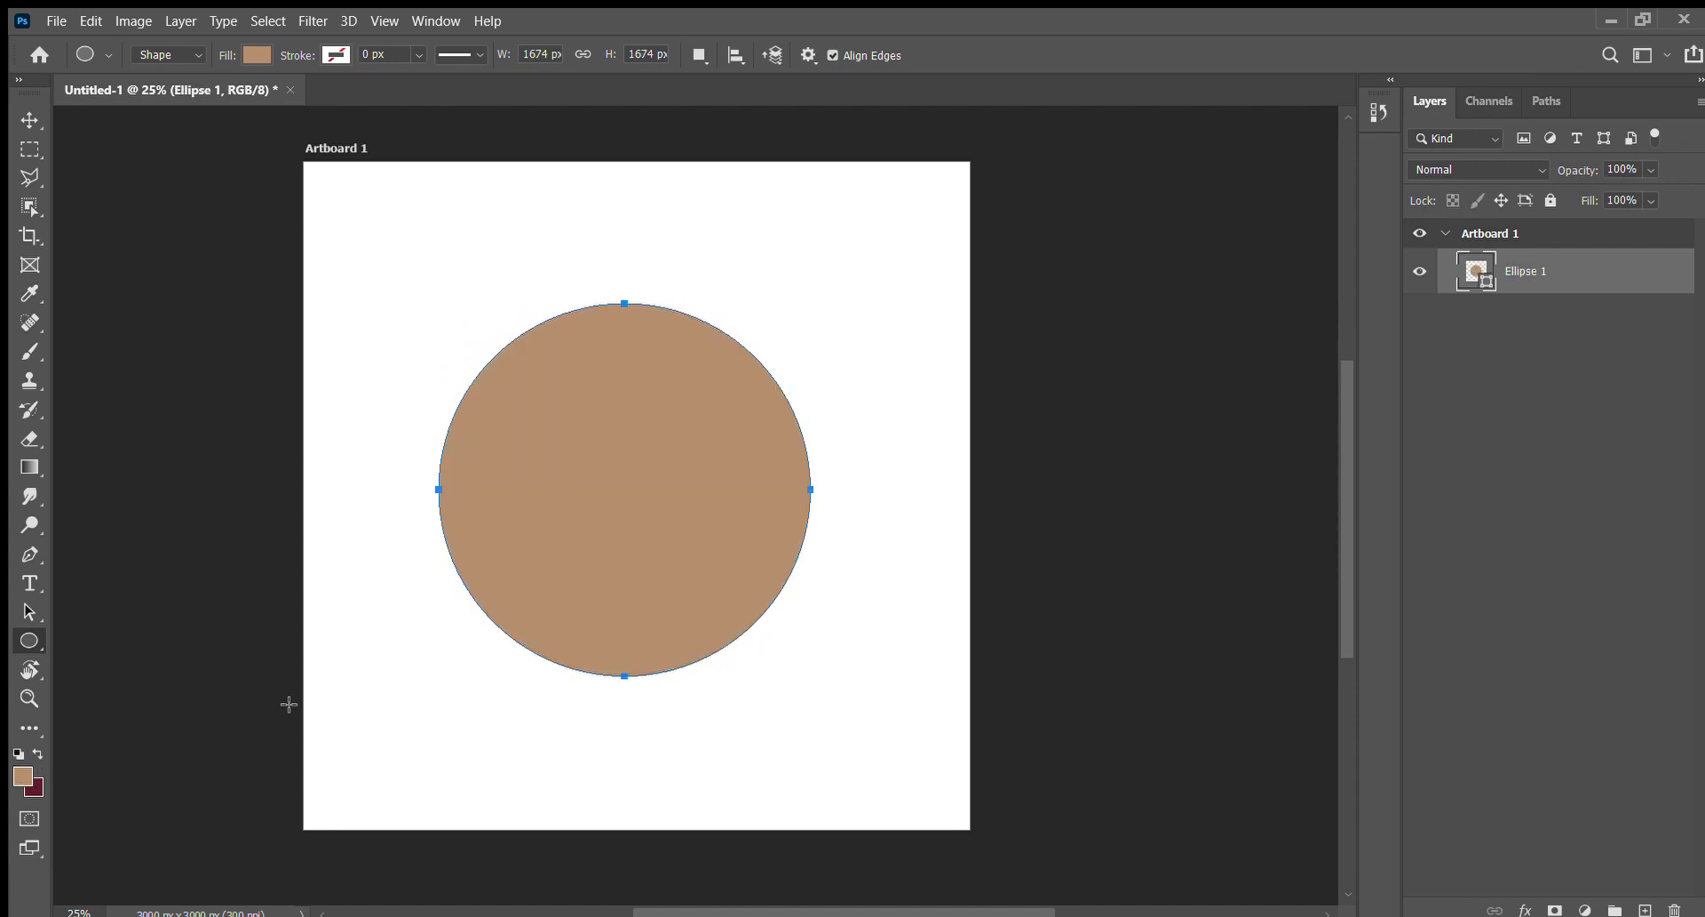
# - Shade the circle's left and lower areas in a darker brown with an 800 px soft brush at 52% flow
pyautogui.click(27, 358)
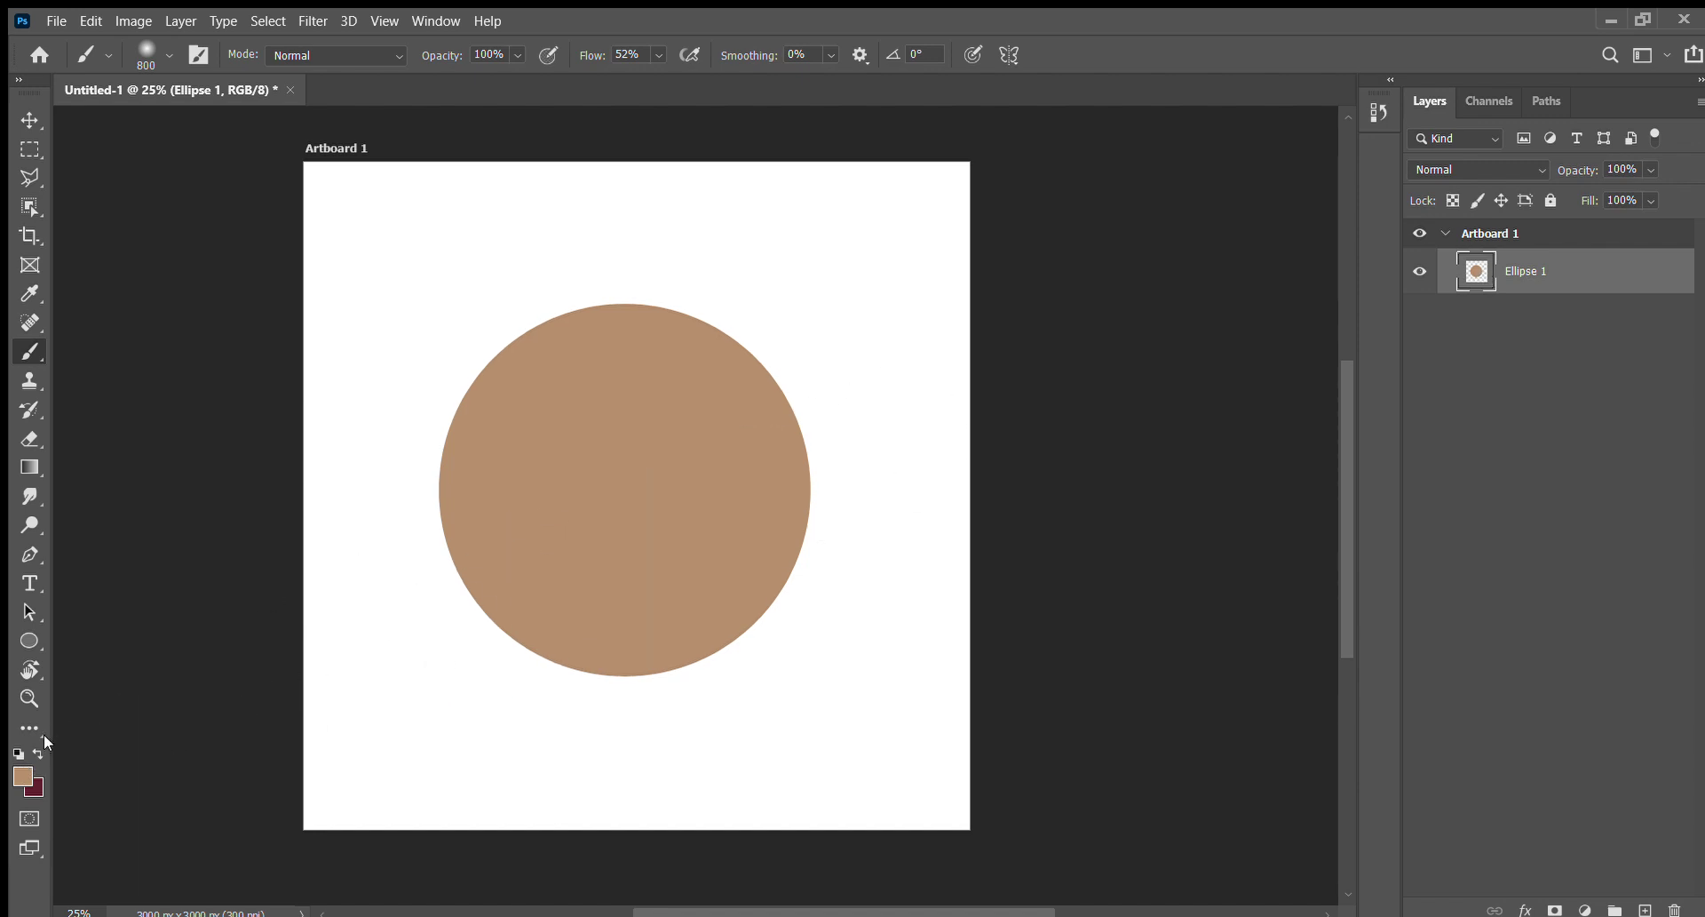
pyautogui.press('i')
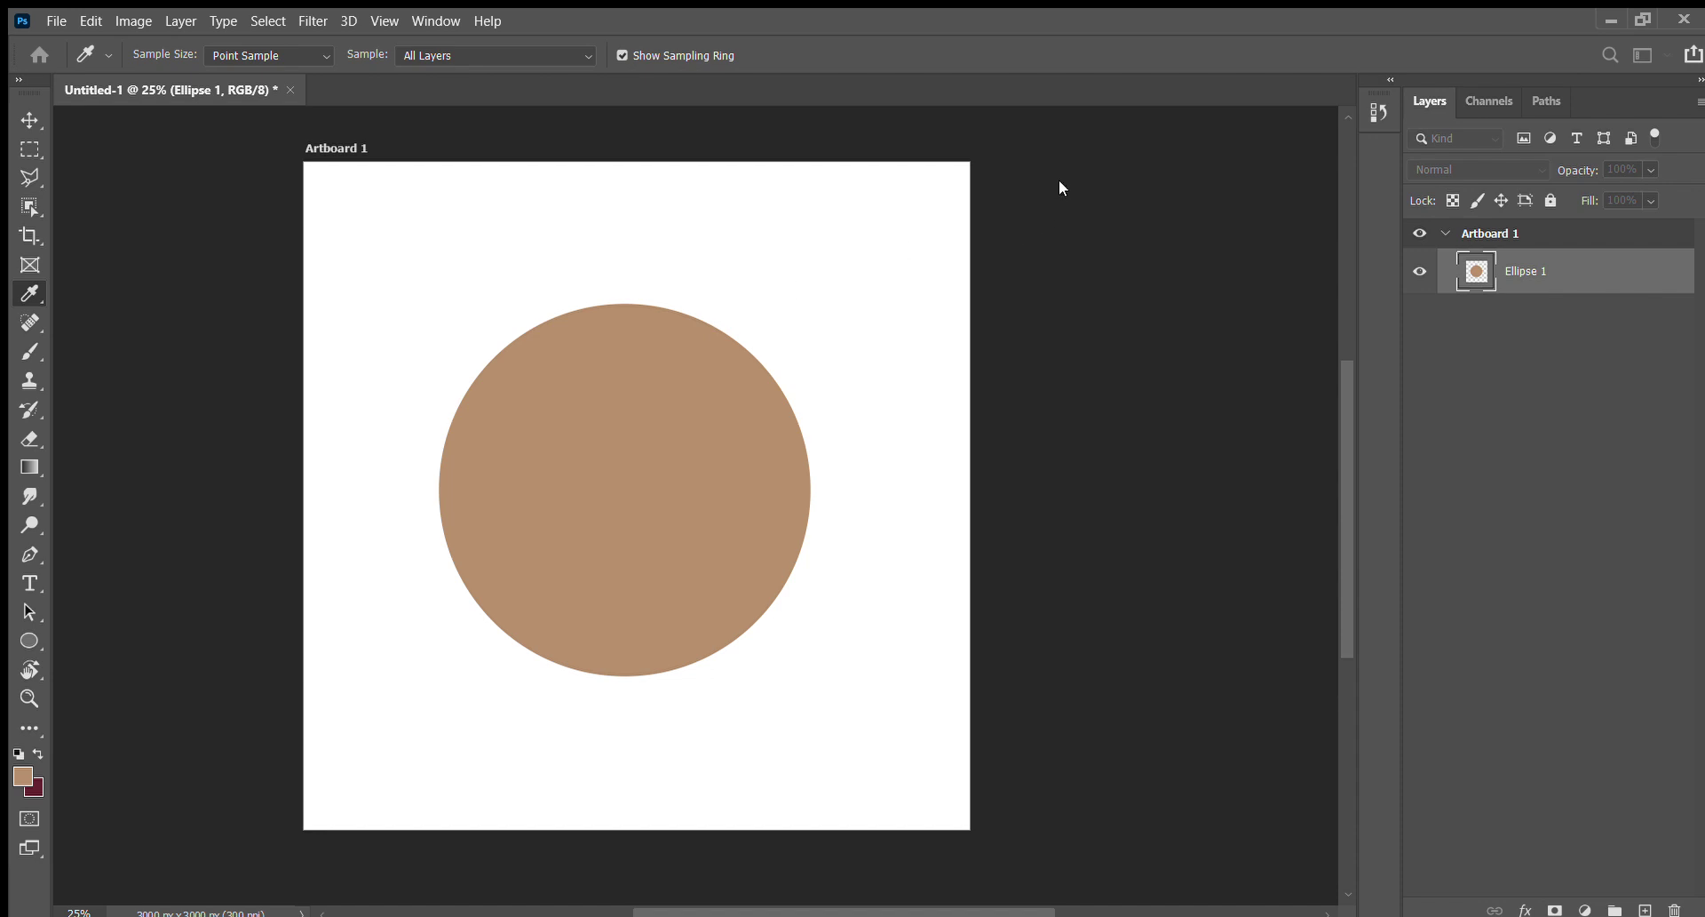
pyautogui.press('b')
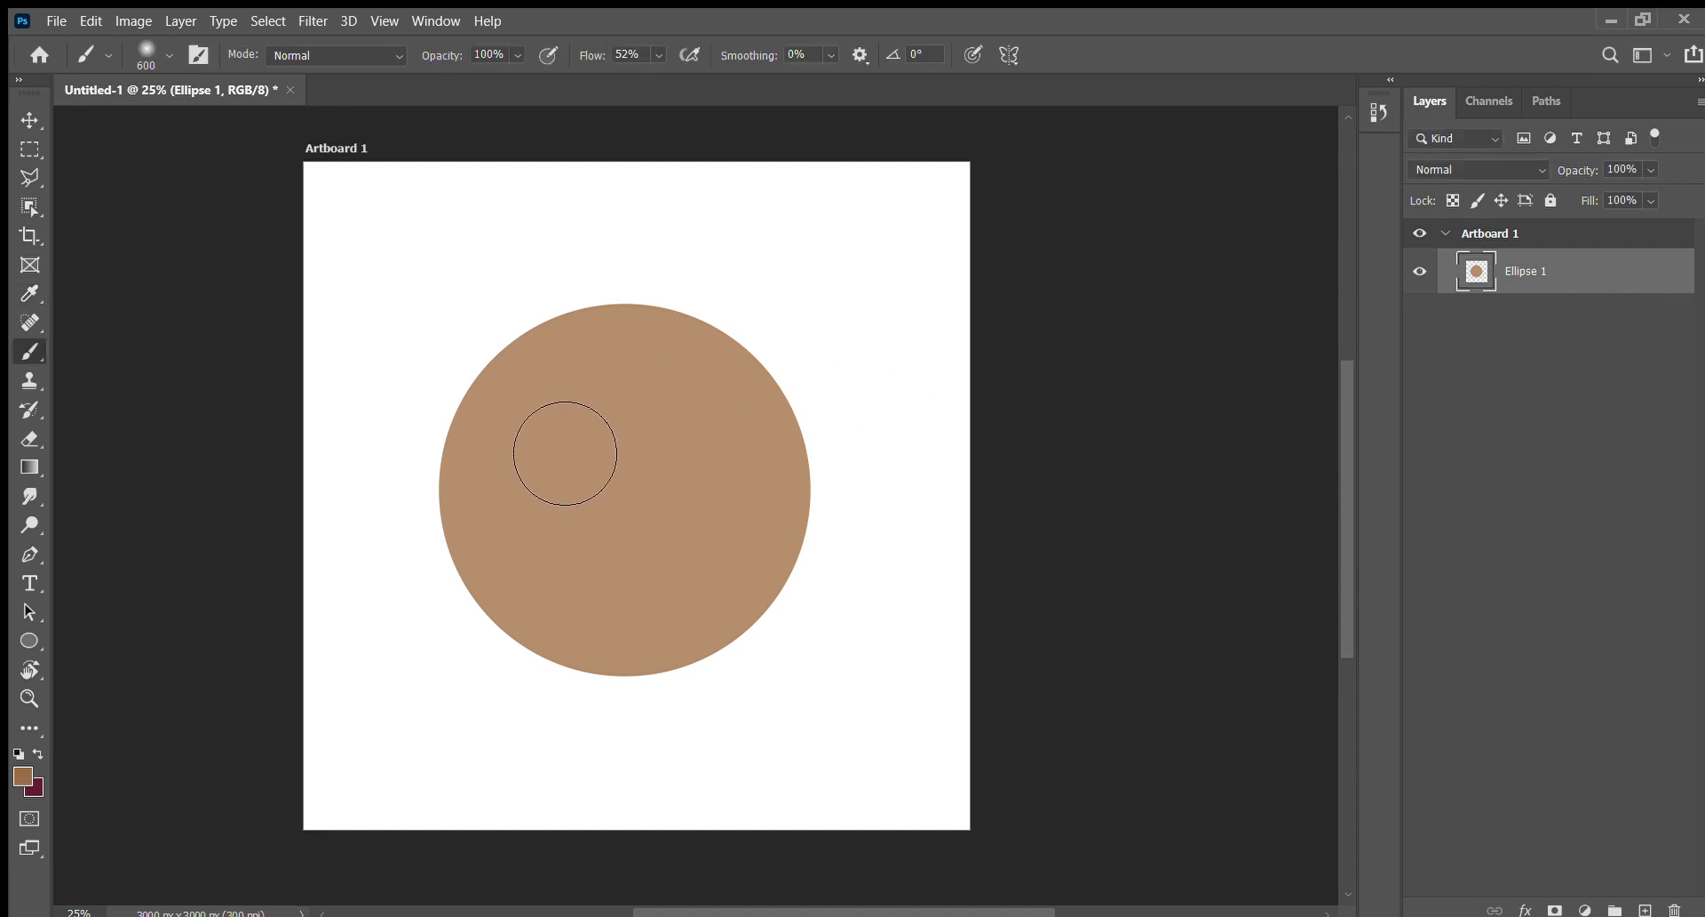
pyautogui.press(']')
pyautogui.press(']')
pyautogui.moveTo(560, 360)
pyautogui.mouseDown()
pyautogui.moveTo(517, 390)
pyautogui.moveTo(490, 457)
pyautogui.moveTo(517, 573)
pyautogui.moveTo(555, 613)
pyautogui.moveTo(664, 629)
pyautogui.mouseUp()
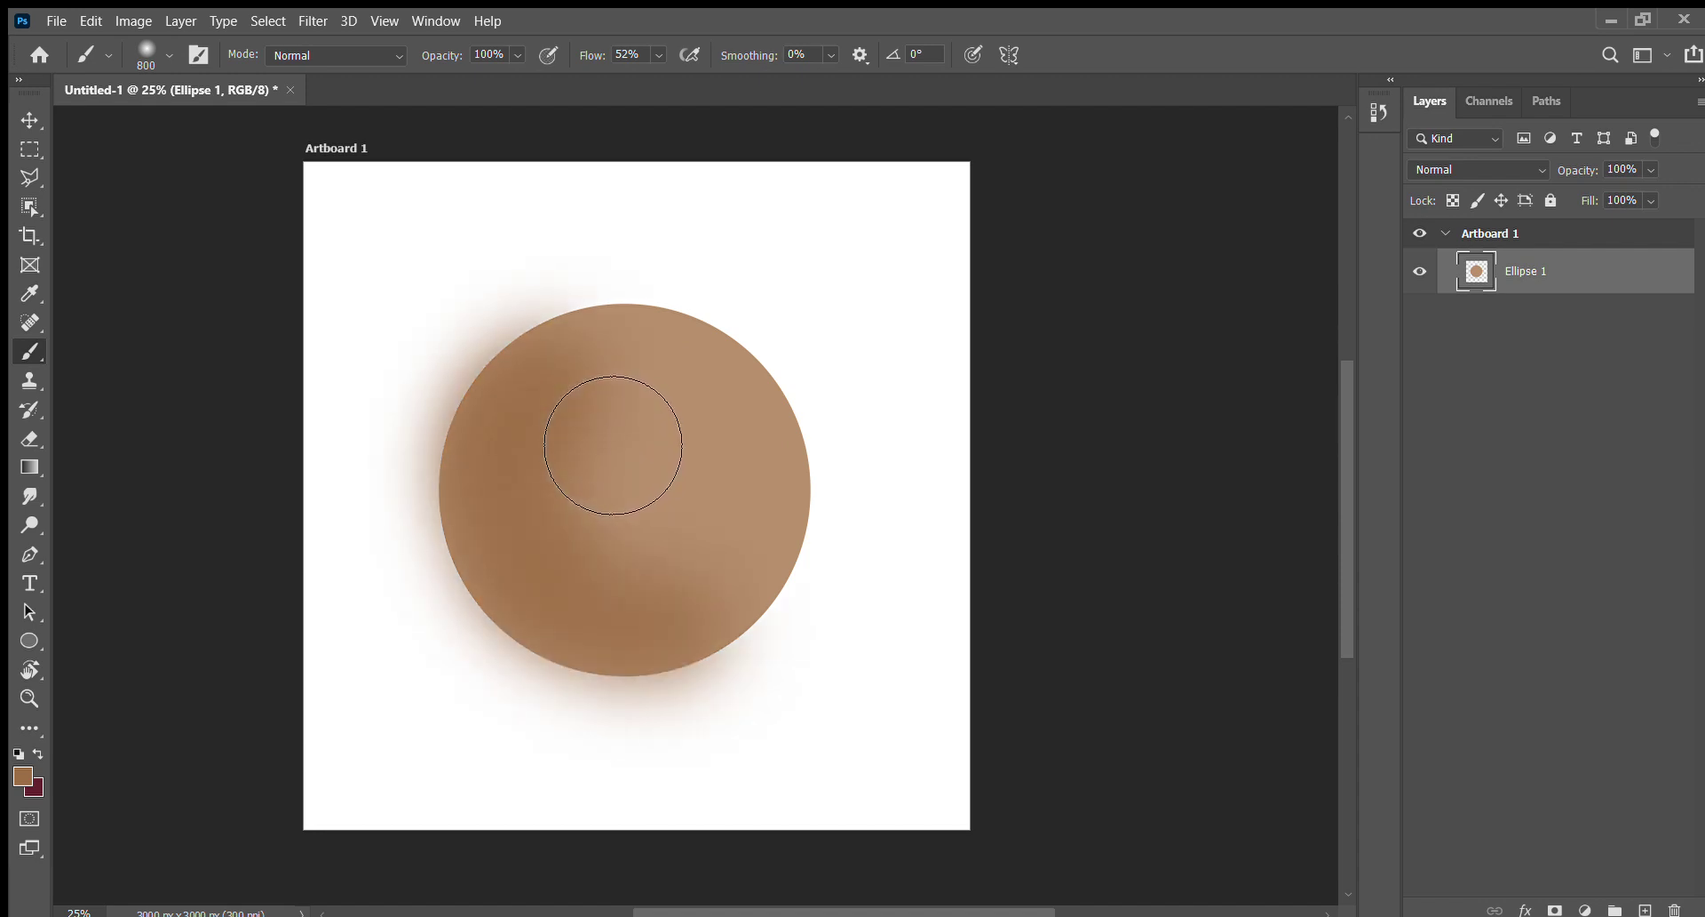
pyautogui.moveTo(613, 444)
pyautogui.mouseDown()
pyautogui.moveTo(652, 579)
pyautogui.moveTo(438, 574)
pyautogui.moveTo(604, 536)
pyautogui.mouseUp()
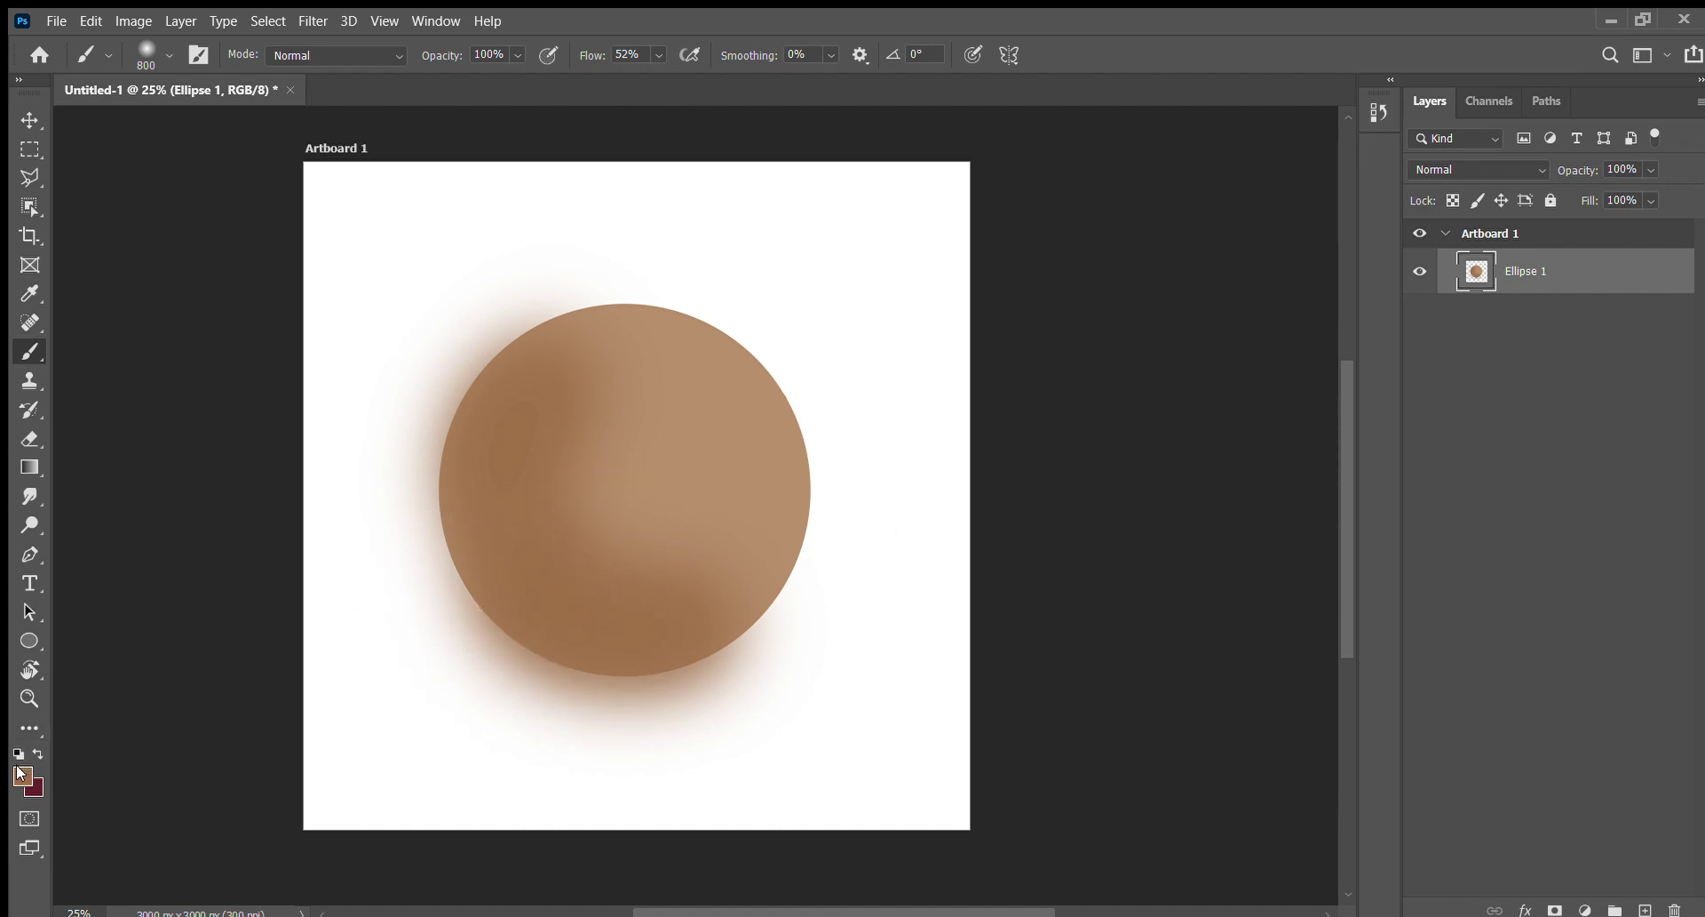
# - Sample a pale beige and paint a soft highlight on the upper right part of the circle
pyautogui.press('i')
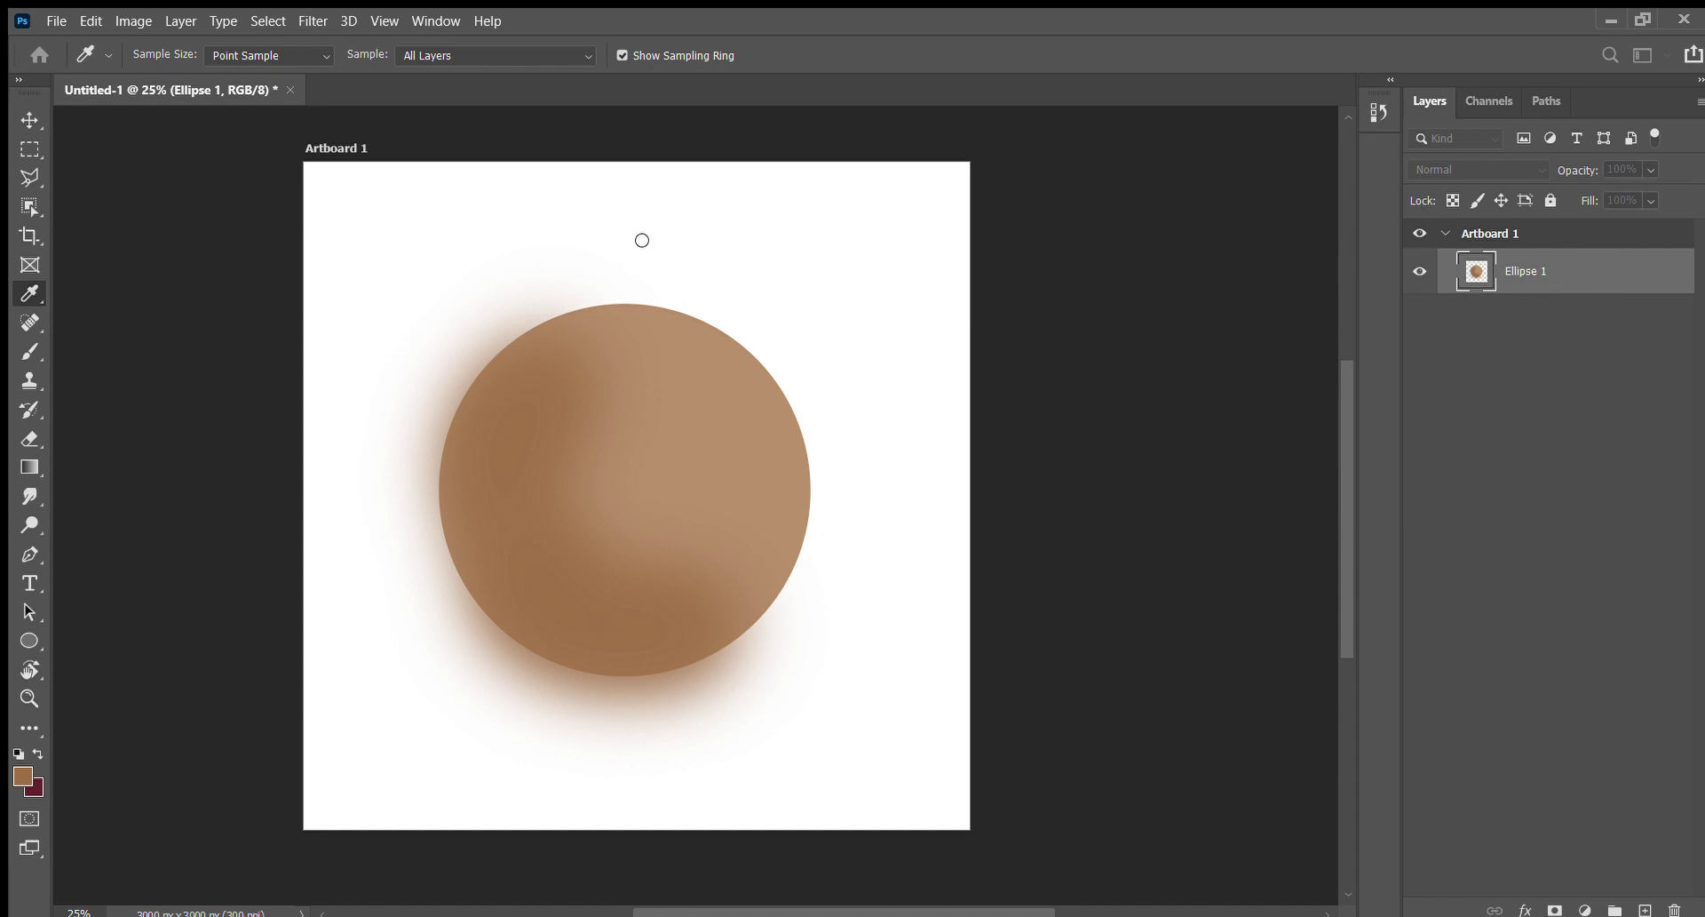
pyautogui.click(1090, 177)
pyautogui.moveTo(740, 479); pyautogui.dragTo(734, 487)
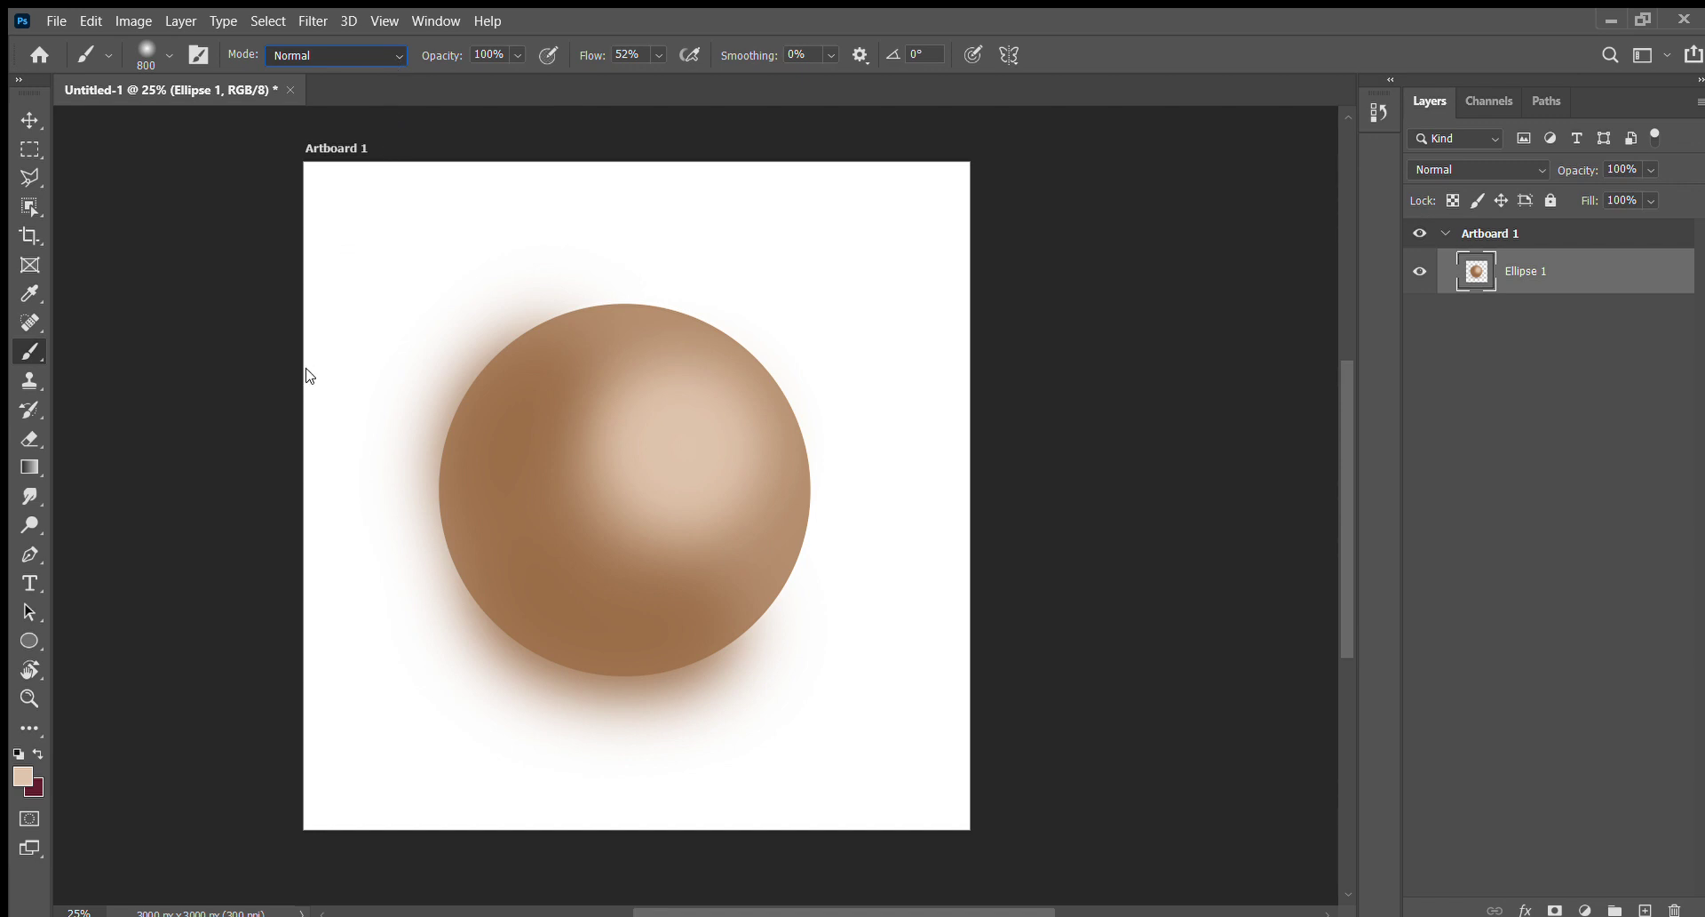
# - Set the brush mode to Soft Light, choose magenta as the paint colour, and try it over the shaded sphere
pyautogui.hotkey('shift', 'alt', 'f')
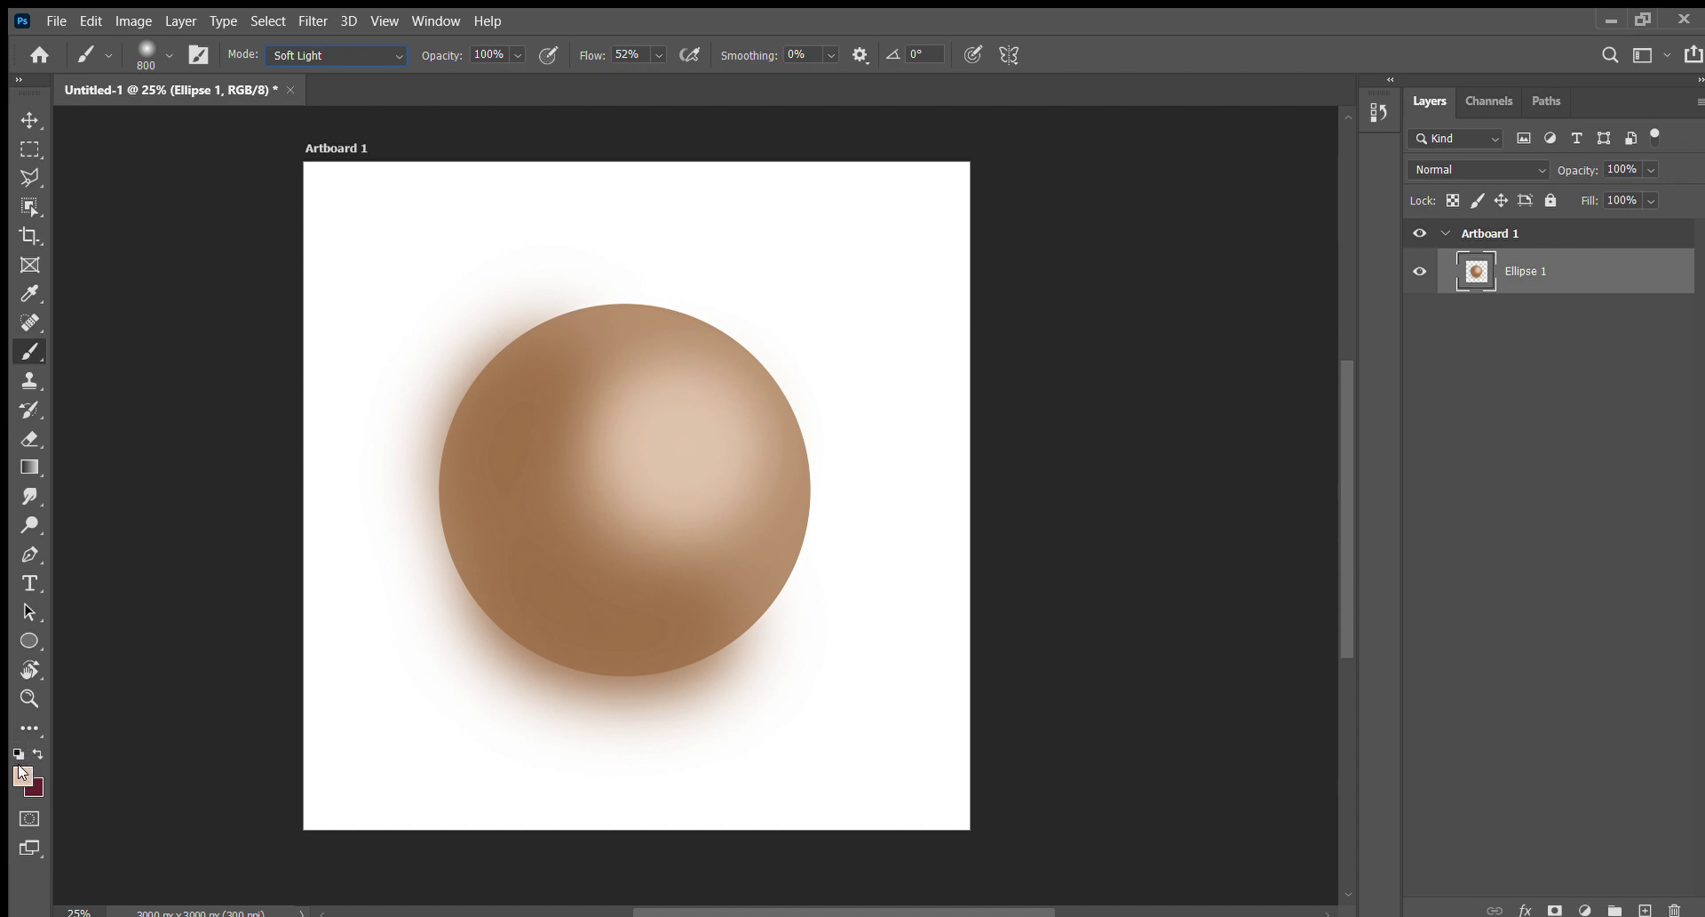
pyautogui.press('i')
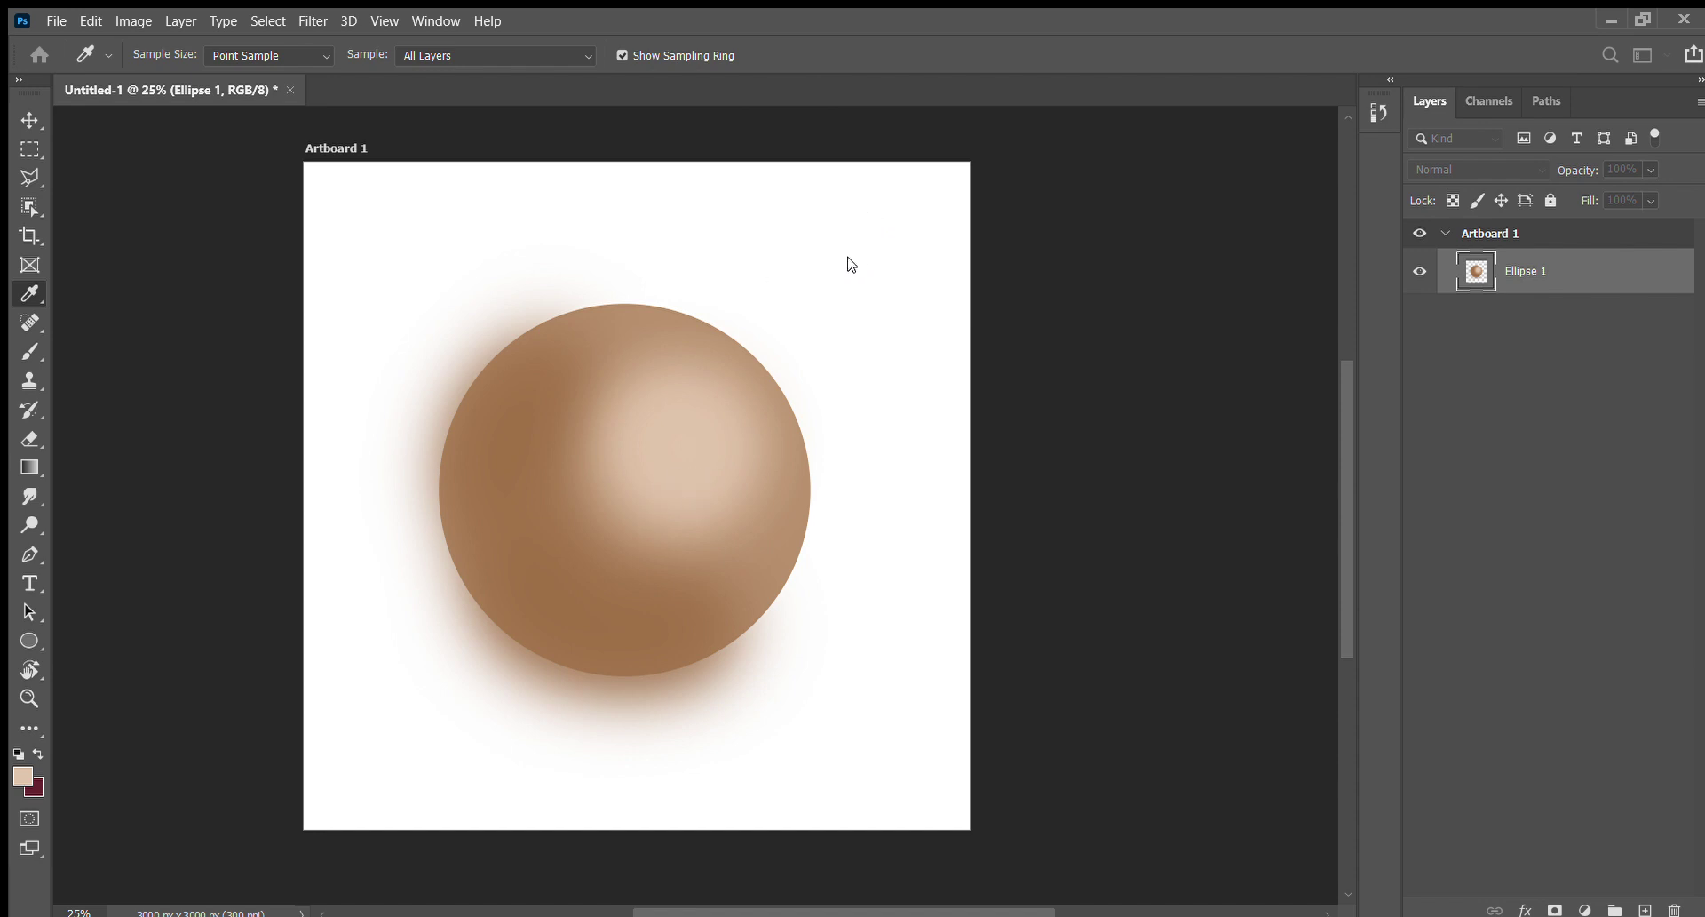
pyautogui.click(1078, 179)
pyautogui.moveTo(573, 458); pyautogui.dragTo(631, 515)
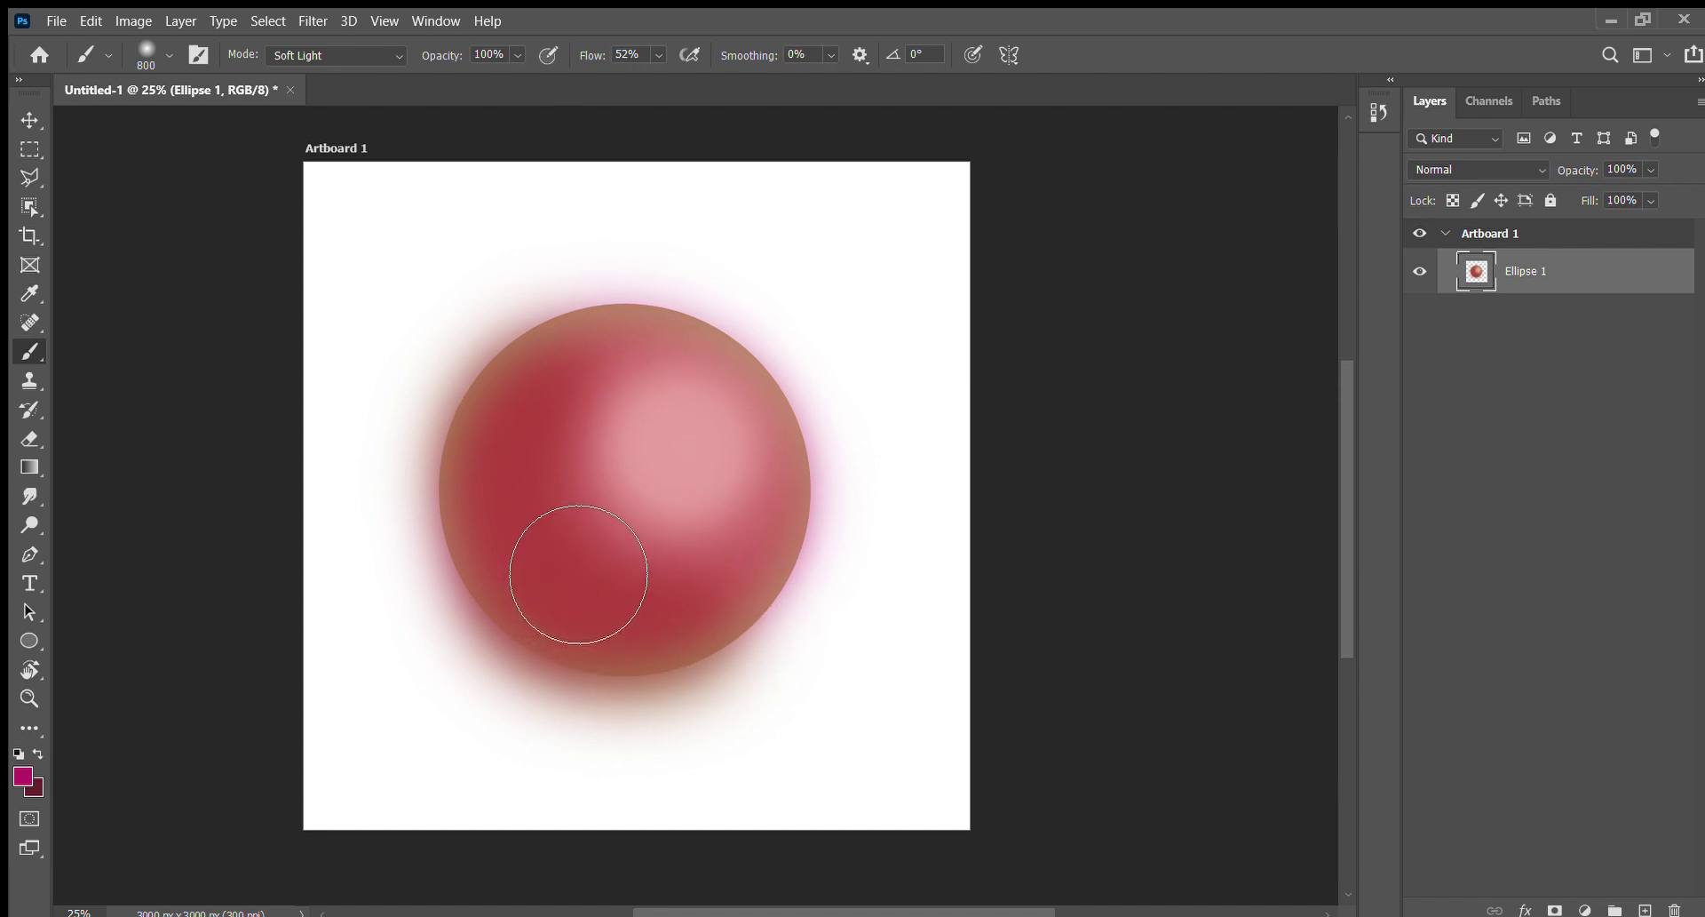
pyautogui.hotkey('ctrl', 'z')
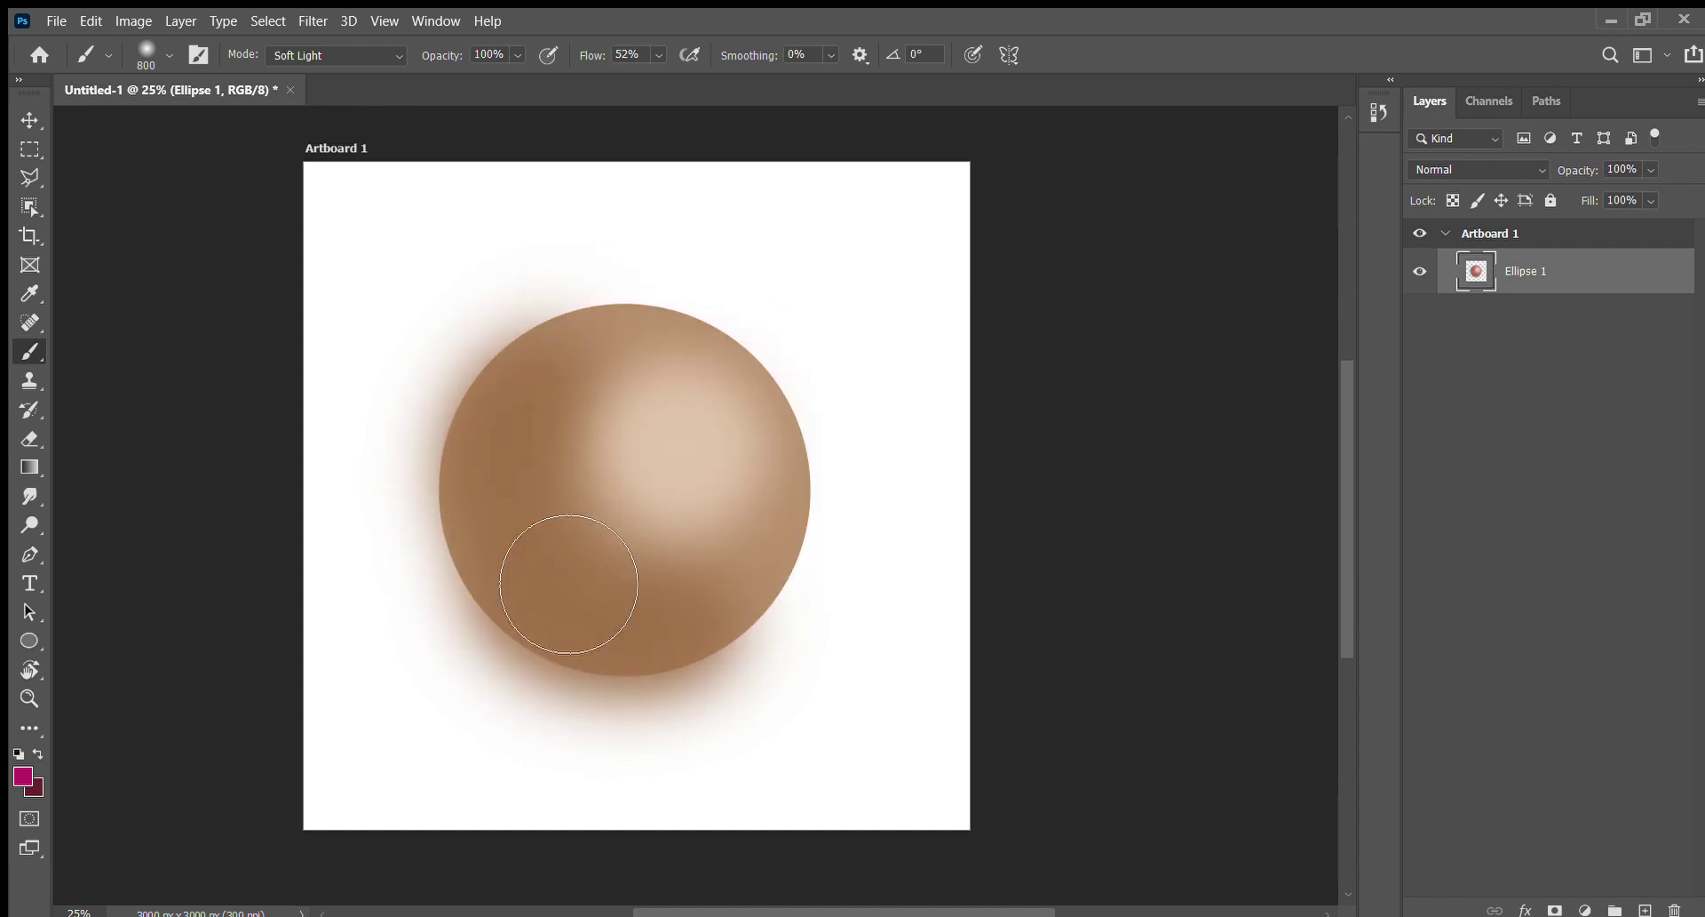
# - Try painting magenta over the sphere with the brush mode set to Normal
pyautogui.click(390, 51)
pyautogui.click(315, 71)
pyautogui.click(622, 395)
pyautogui.moveTo(689, 467); pyautogui.dragTo(689, 470)
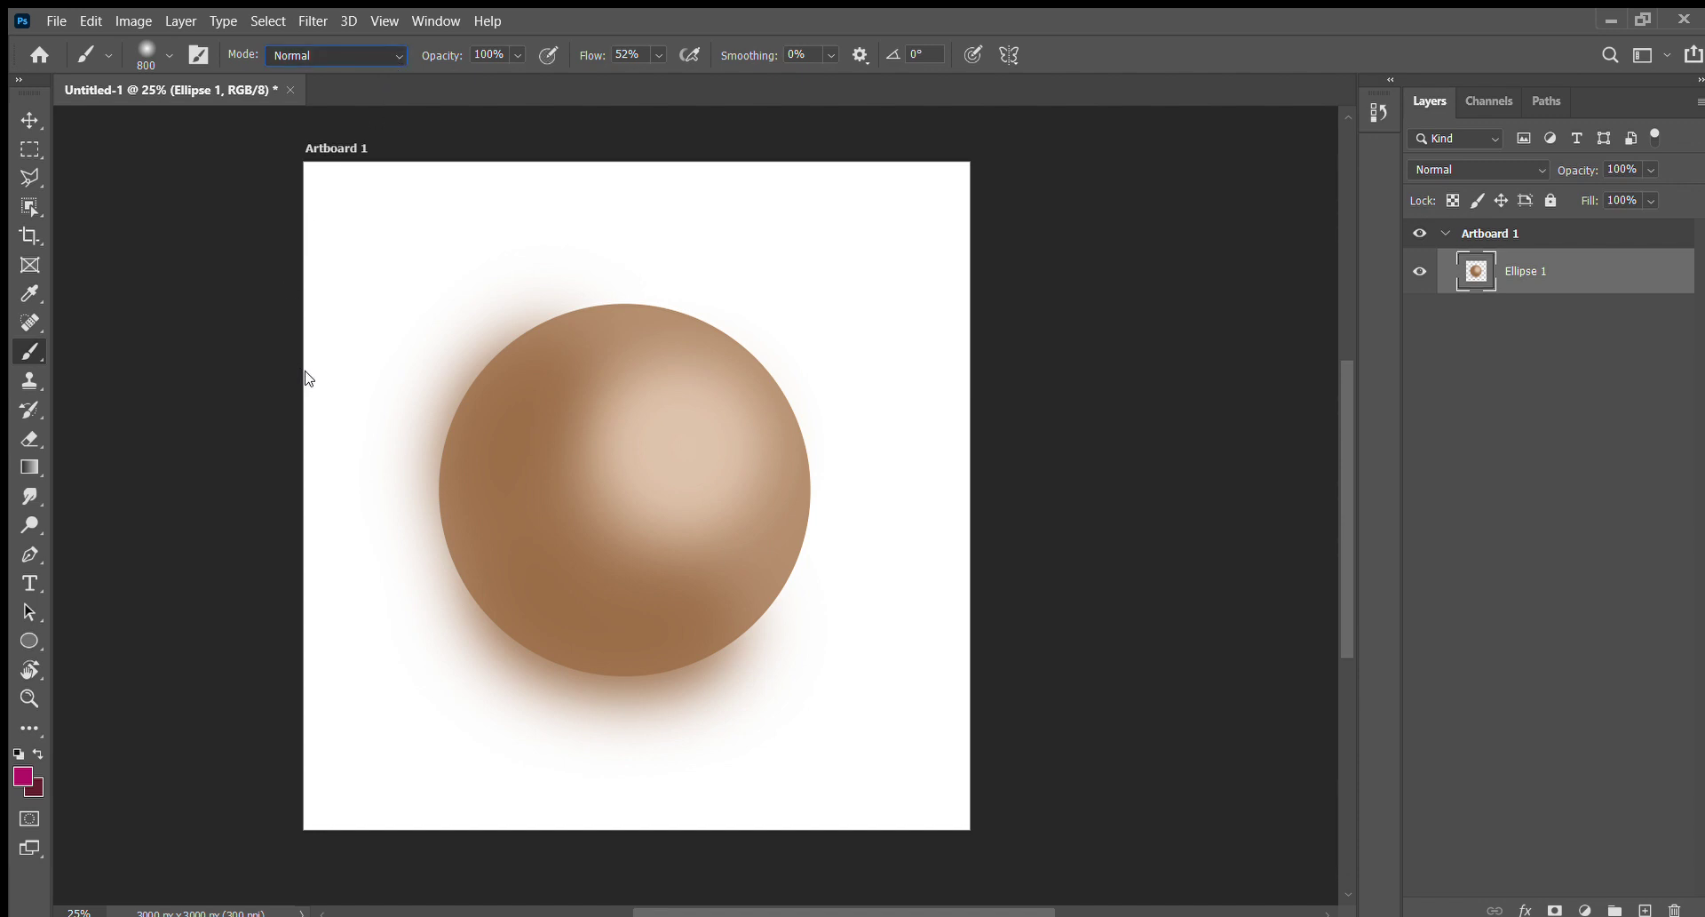
# - Return the brush mode to Soft Light, try tinting the whole sphere magenta, and undo the tint
pyautogui.hotkey('alt', 'shift', 'f')
pyautogui.moveTo(678, 487); pyautogui.dragTo(672, 489)
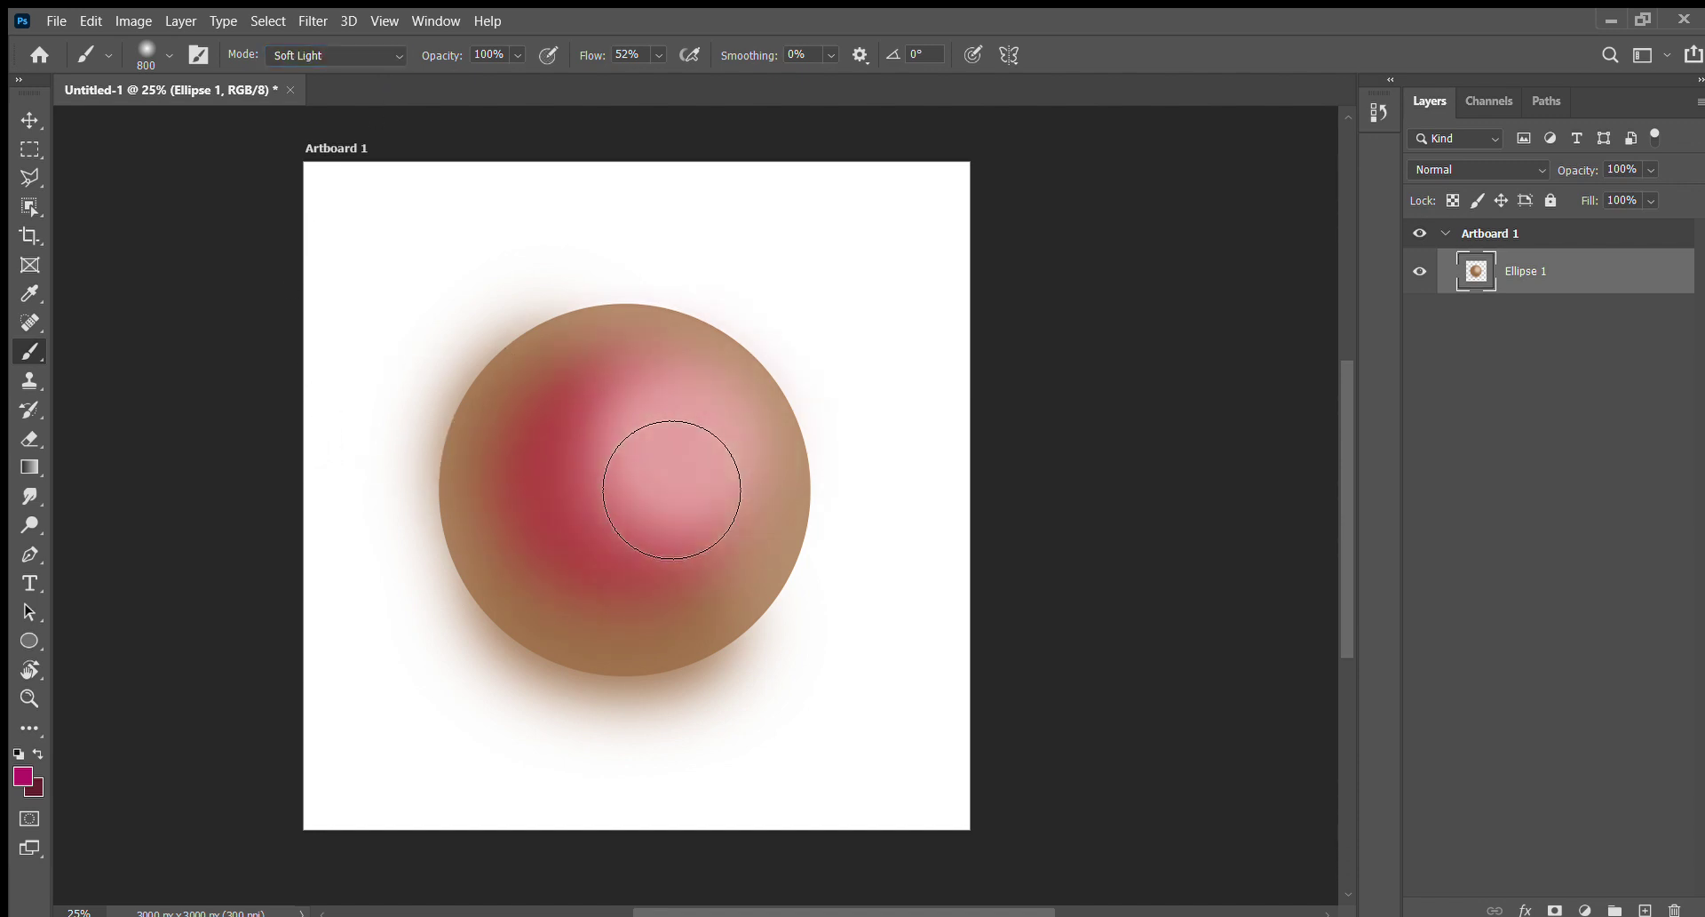
pyautogui.click(672, 490)
pyautogui.click(672, 489)
pyautogui.click(673, 490)
pyautogui.click(672, 489)
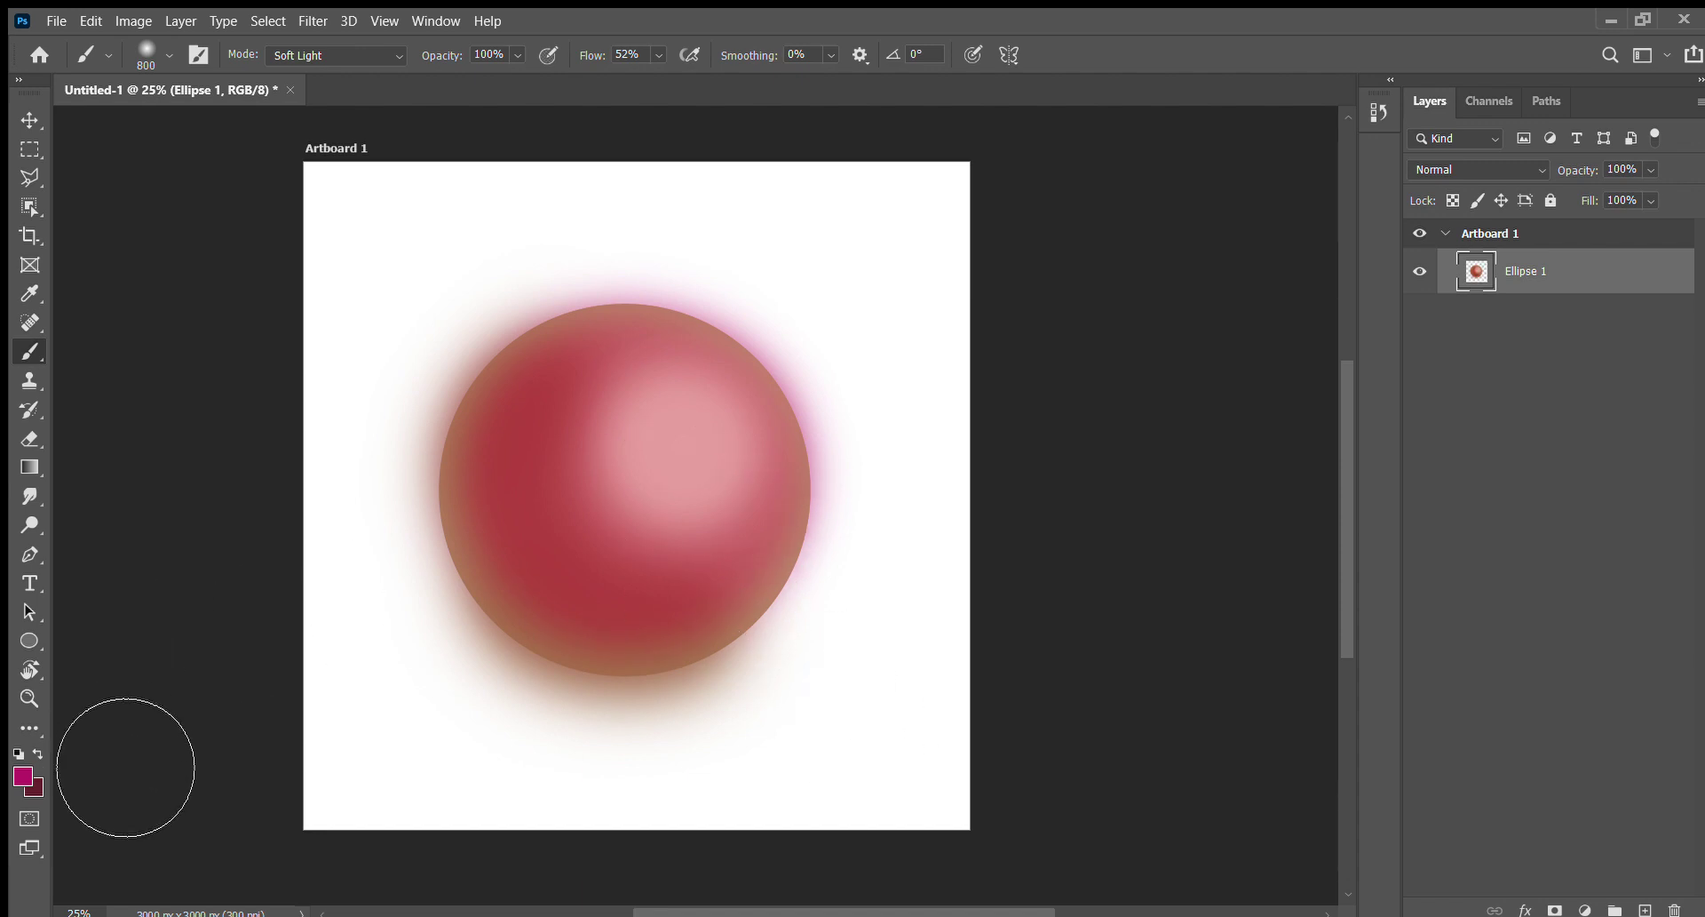
pyautogui.moveTo(688, 345)
pyautogui.mouseDown()
pyautogui.moveTo(670, 391)
pyautogui.moveTo(680, 379)
pyautogui.moveTo(657, 383)
pyautogui.moveTo(698, 477)
pyautogui.mouseUp()
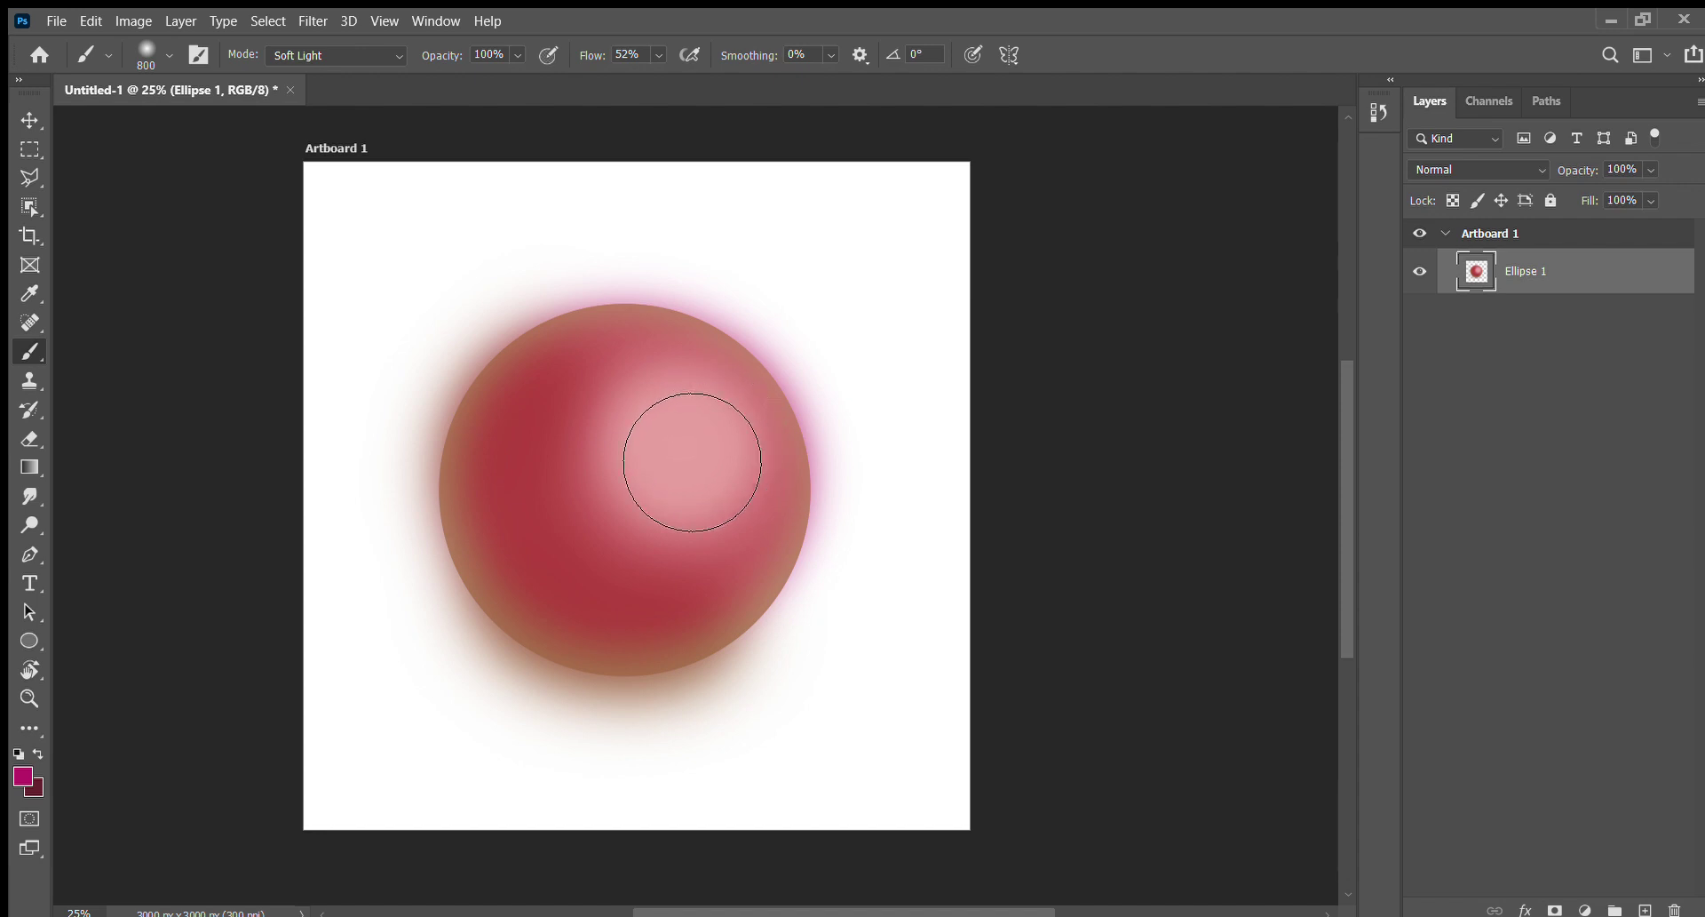
pyautogui.hotkey('ctrl', 'z')
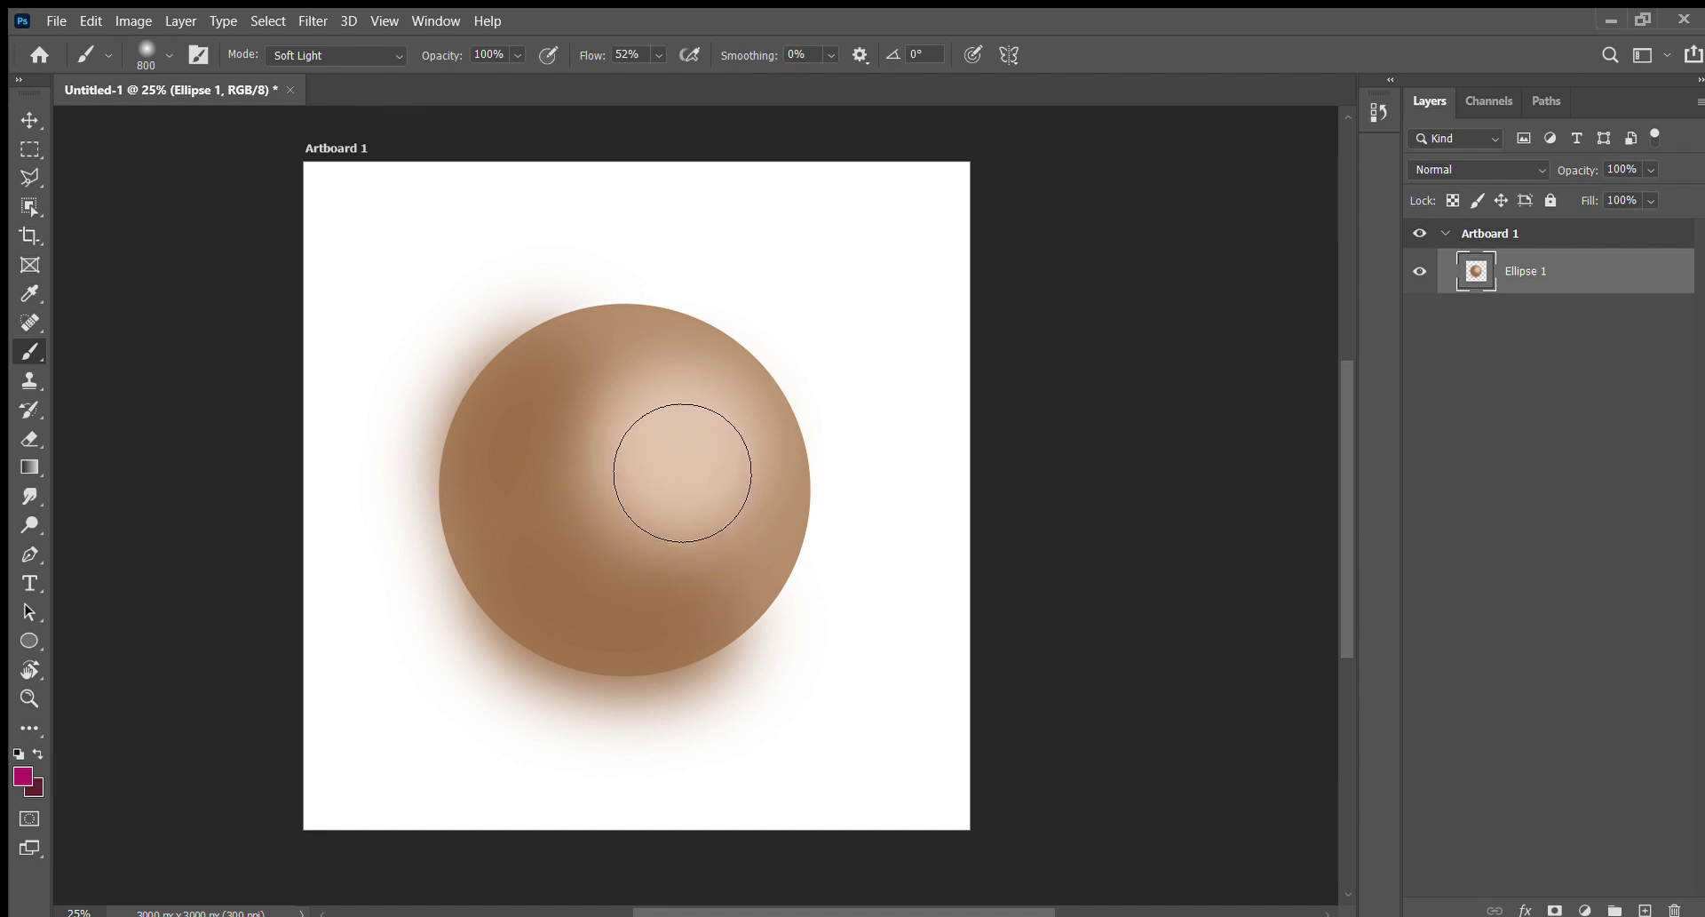
# - Try layering separate magenta Soft Light strokes over the sphere's centre and highlight, and undo them
pyautogui.moveTo(692, 472)
pyautogui.mouseDown()
pyautogui.moveTo(696, 487)
pyautogui.moveTo(677, 445)
pyautogui.moveTo(726, 554)
pyautogui.moveTo(675, 483)
pyautogui.moveTo(735, 464)
pyautogui.moveTo(742, 487)
pyautogui.mouseUp()
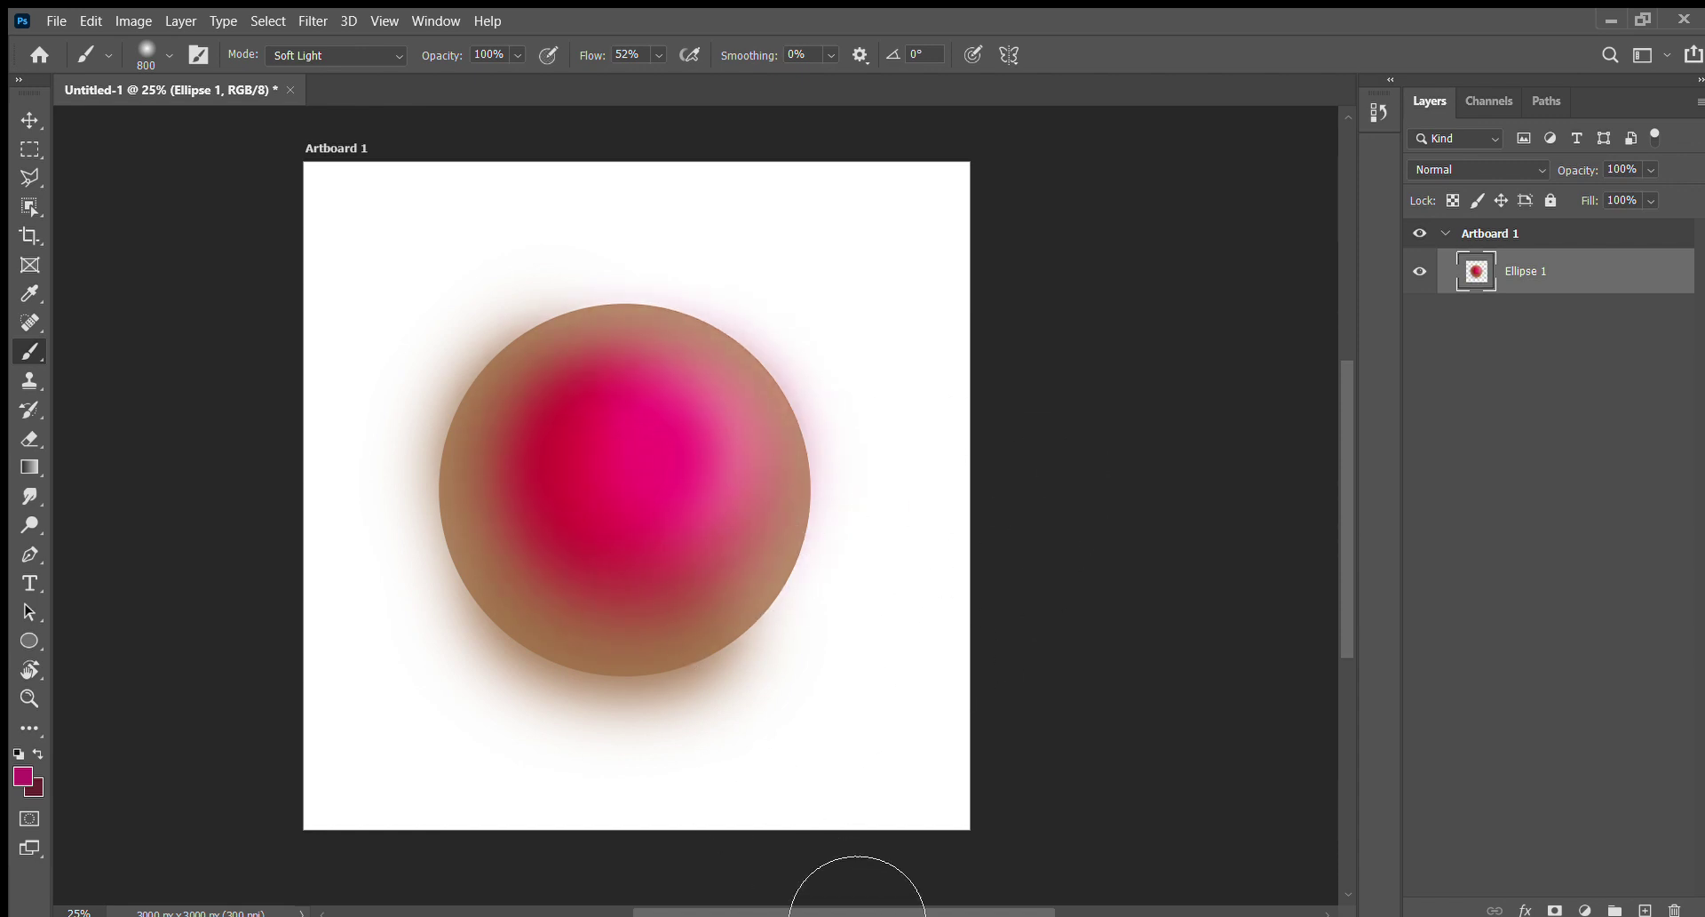
pyautogui.hotkey('ctrl', 'z')
pyautogui.hotkey('ctrl', 'z')
pyautogui.hotkey('ctrl', 'z')
pyautogui.hotkey('ctrl', 'z')
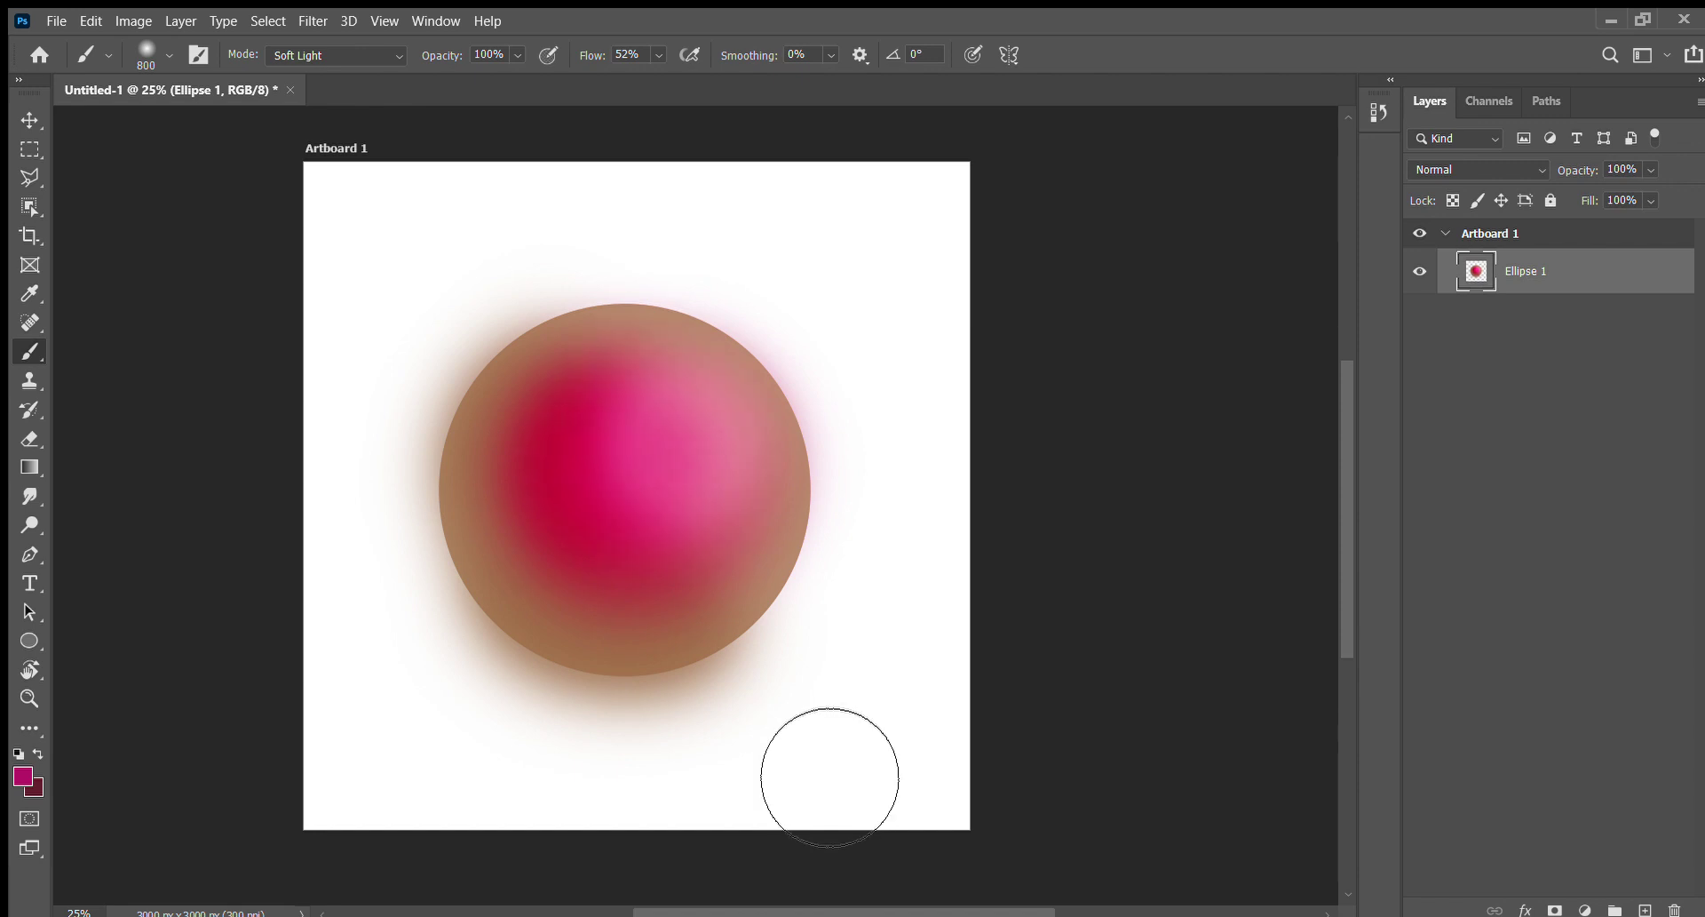
pyautogui.hotkey('ctrl', 'z')
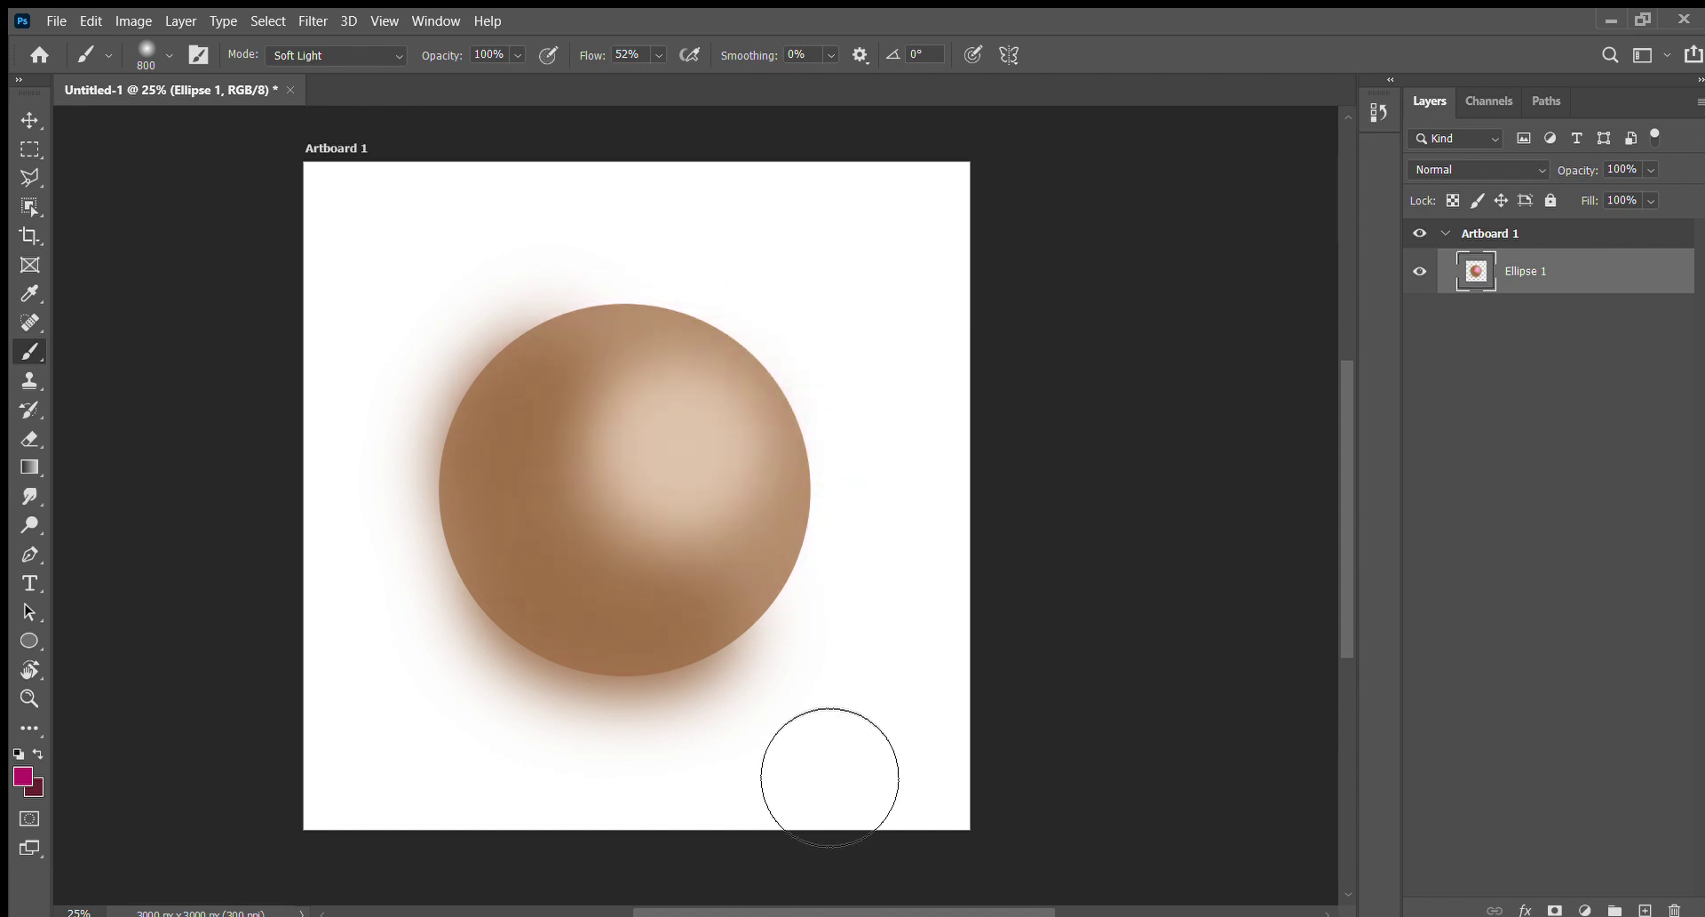
# - Tint the sphere magenta with one continuous Soft Light stroke across its shadow and highlight areas
pyautogui.moveTo(655, 514)
pyautogui.mouseDown()
pyautogui.moveTo(697, 476)
pyautogui.moveTo(670, 478)
pyautogui.moveTo(723, 493)
pyautogui.mouseUp()
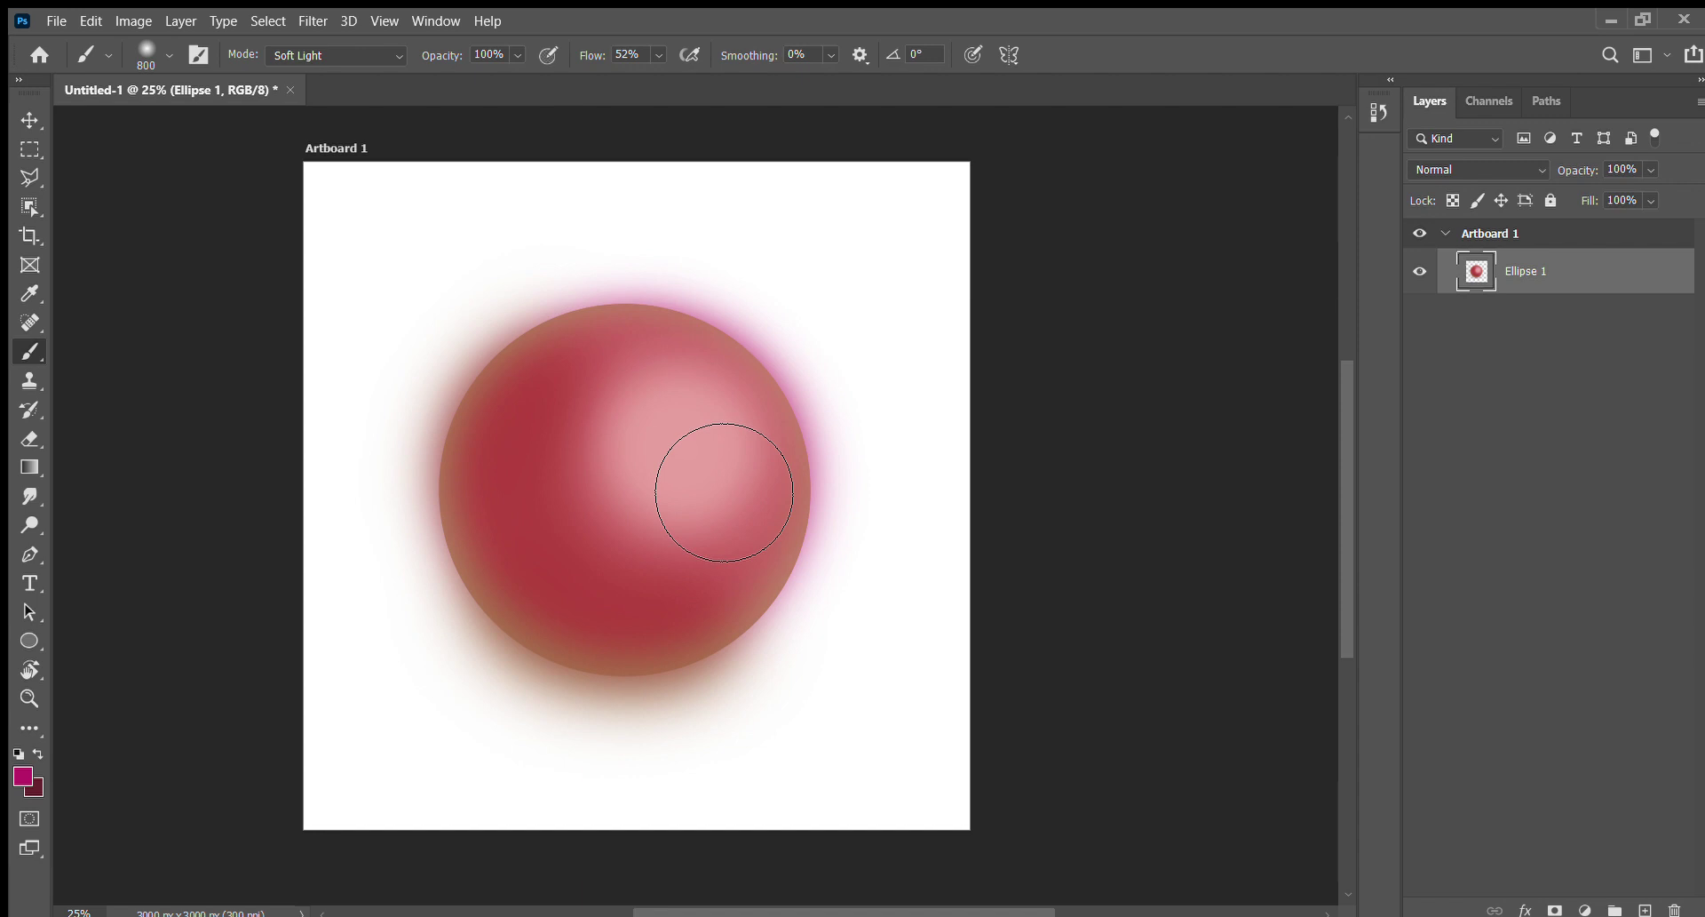